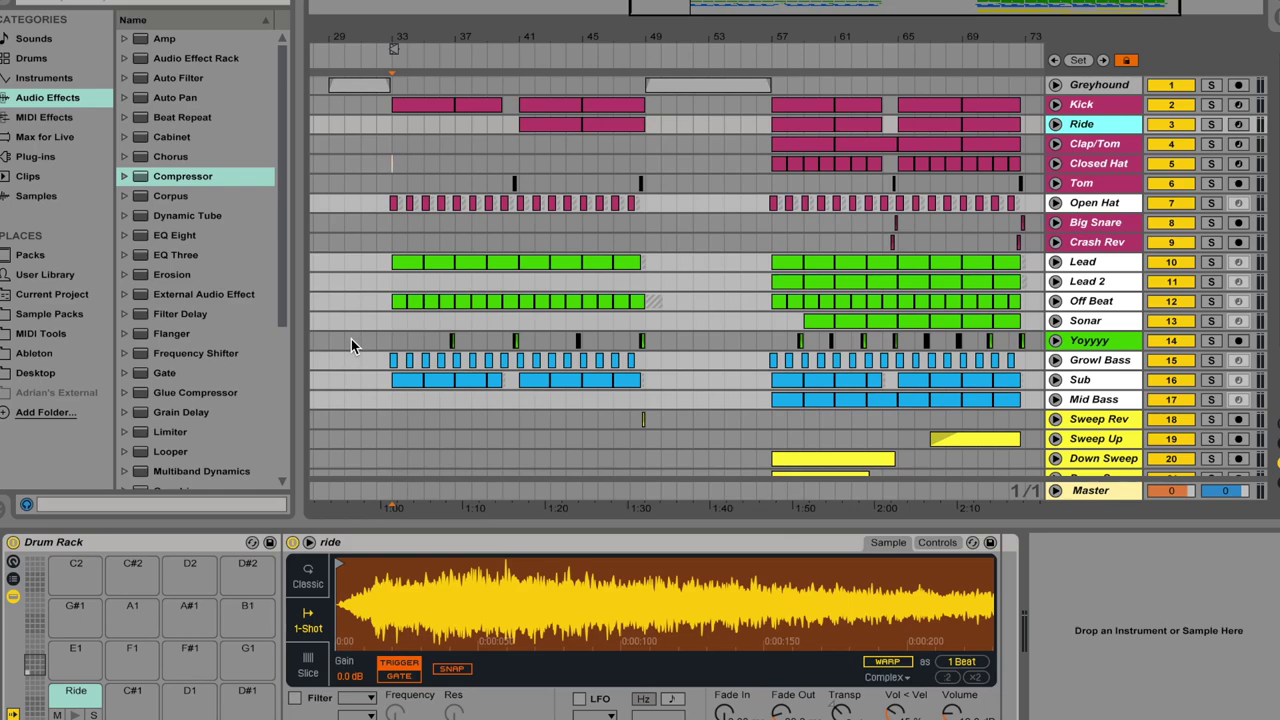
- Scroll the Lead track's device chain to reveal everything from Spire to LFOTool
scroll(626, 500, right, 1)
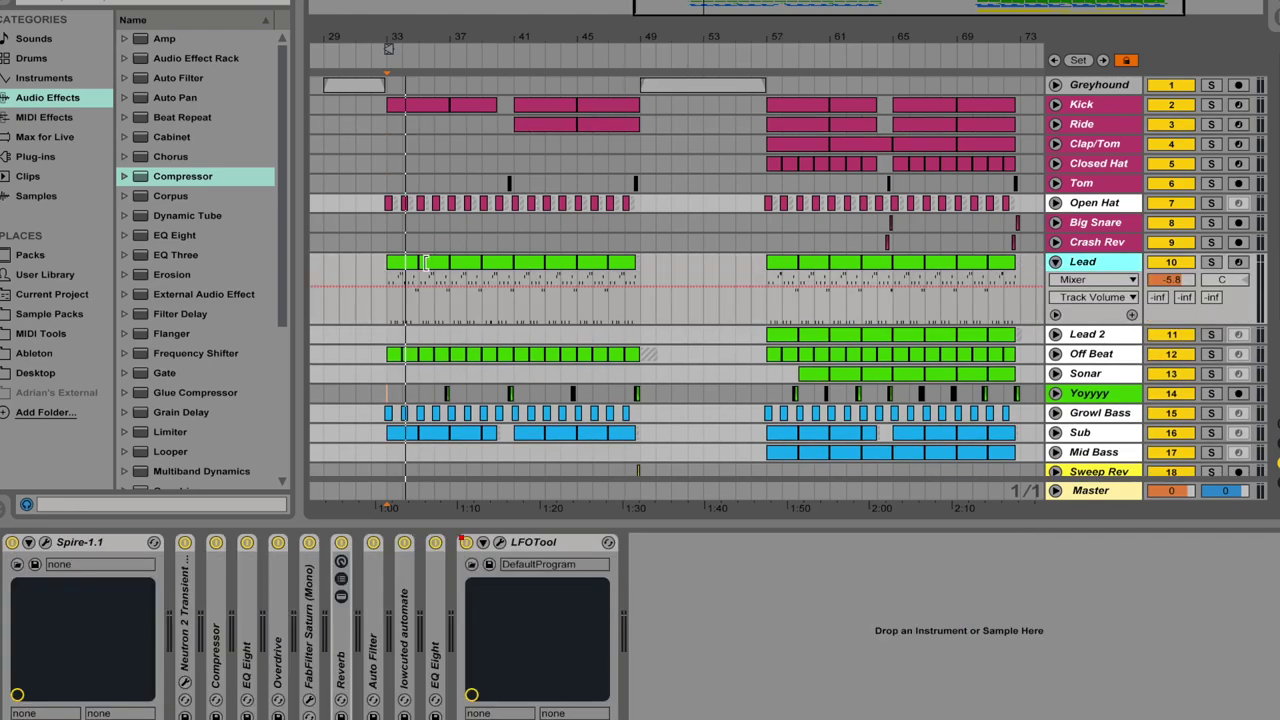
- Solo the Lead track, start playback, and select all devices in its chain
double_click(427, 262)
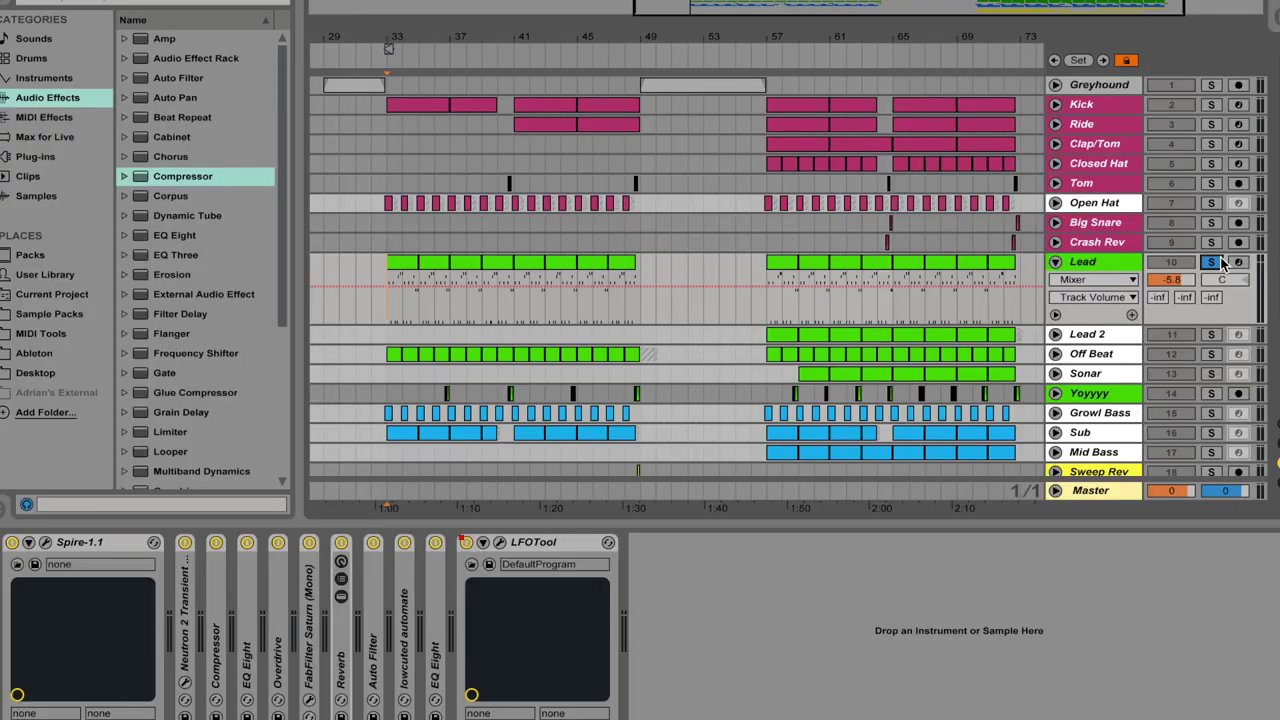
key(space)
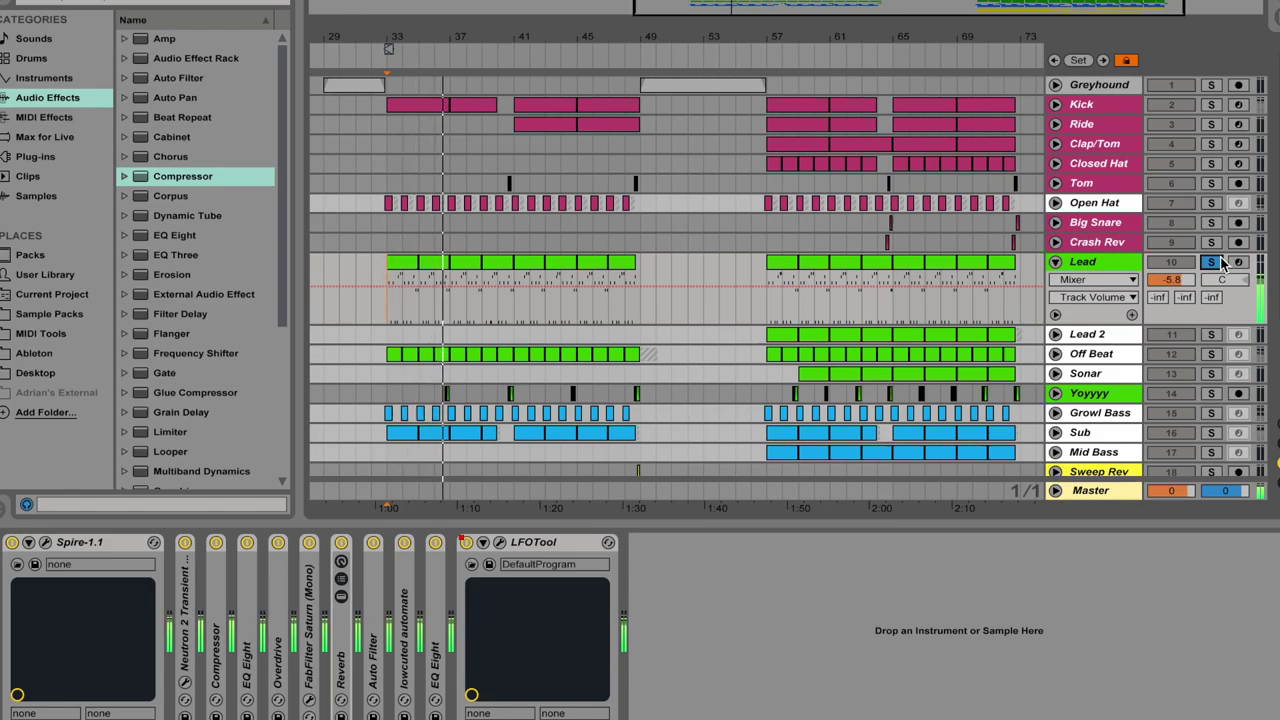
key(ctrl+a)
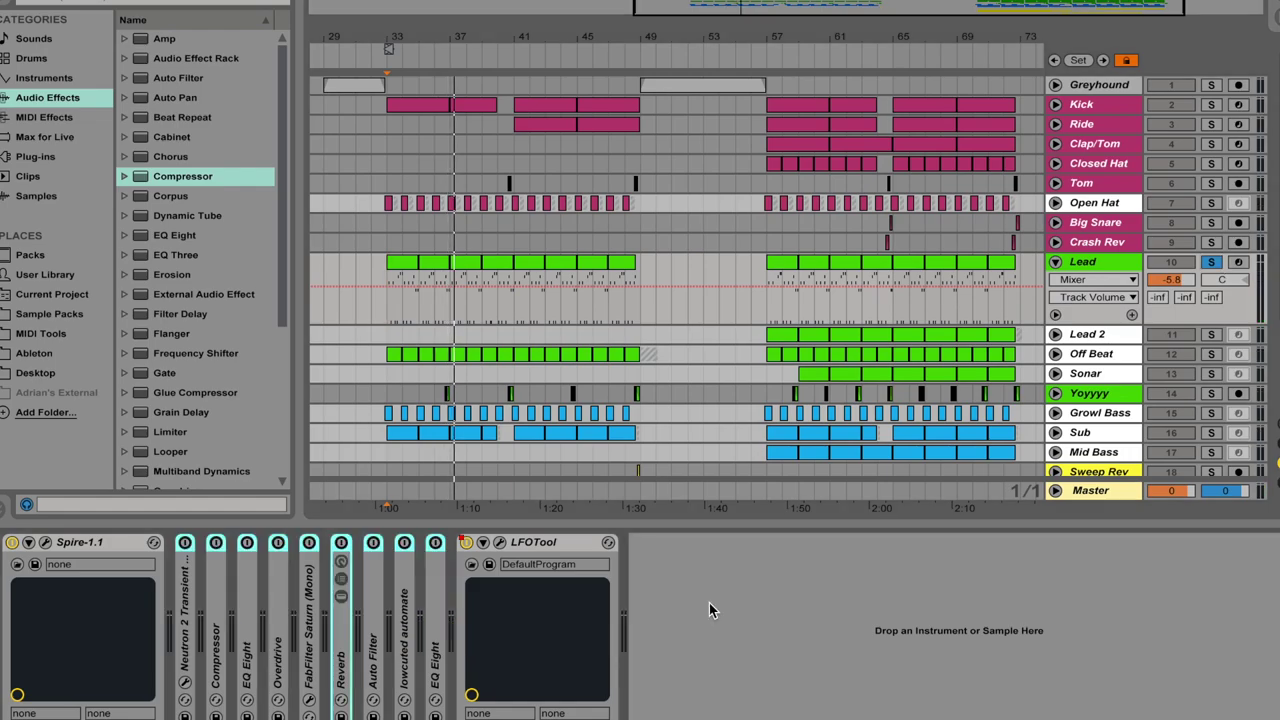
click(47, 544)
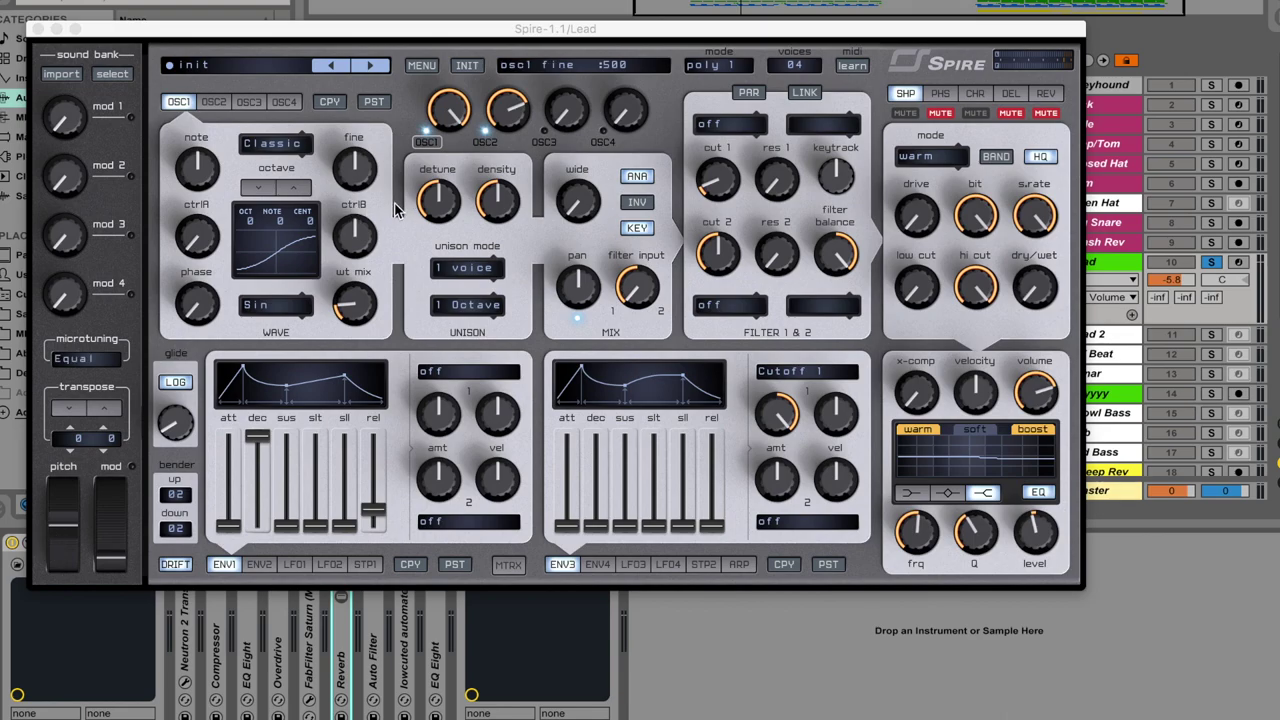
click(214, 104)
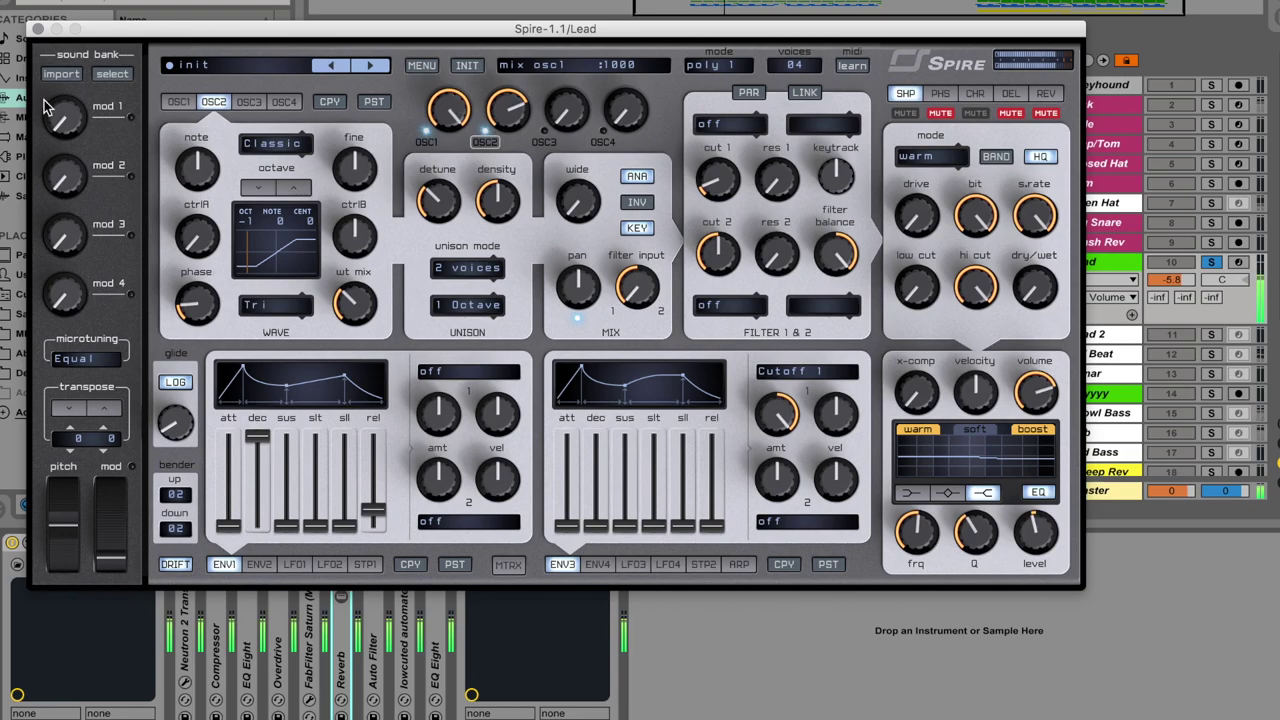
click(38, 28)
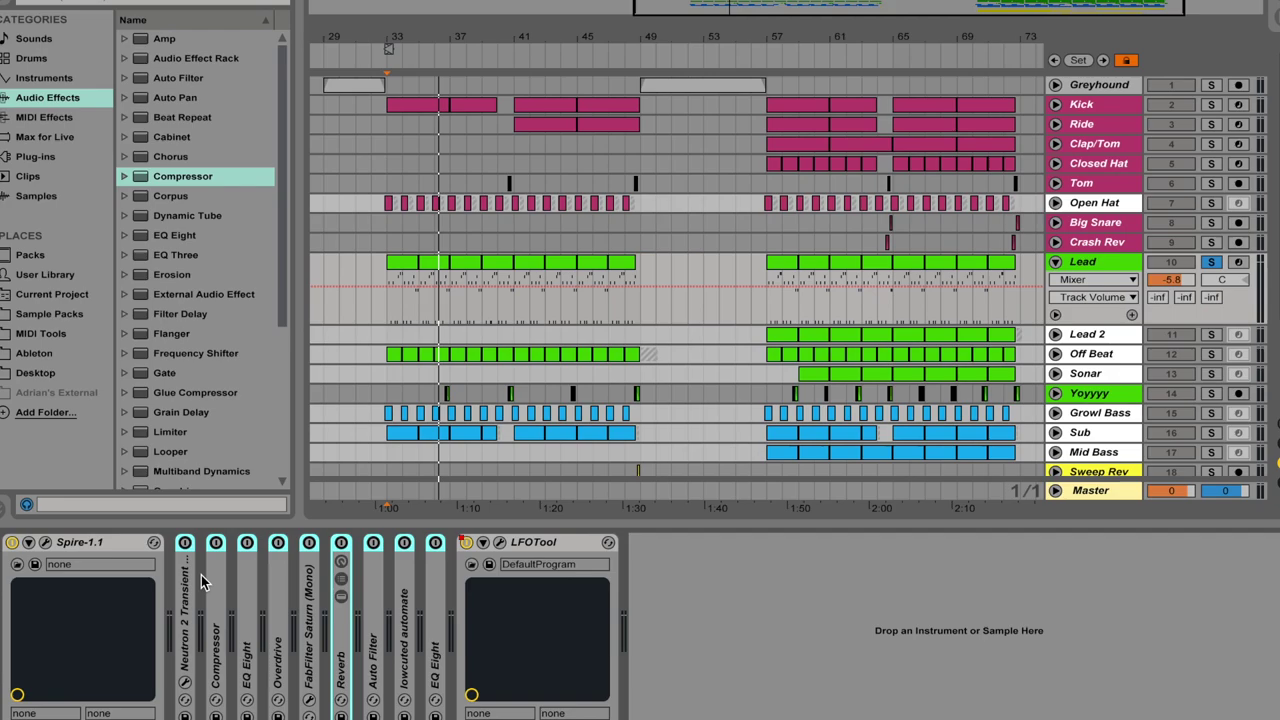
- Unfold and refold Neutron 2 Transient, then unfold the Compressor
click(180, 577)
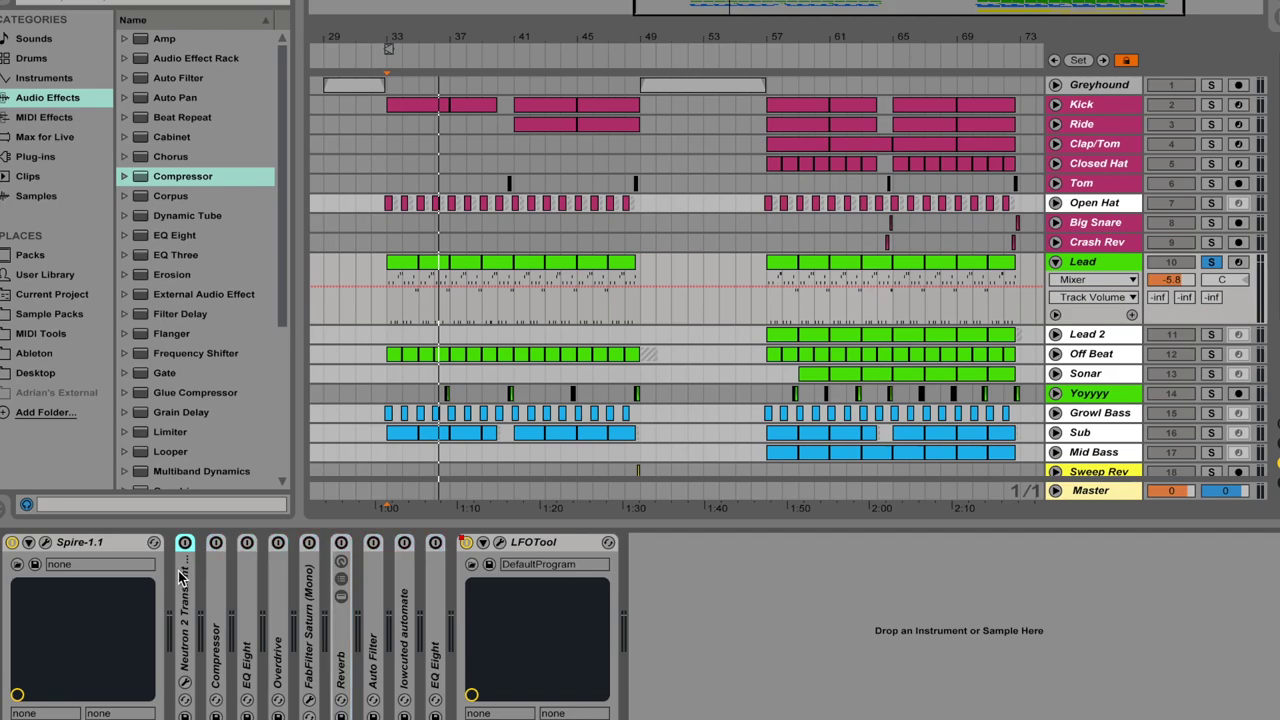
double_click(181, 577)
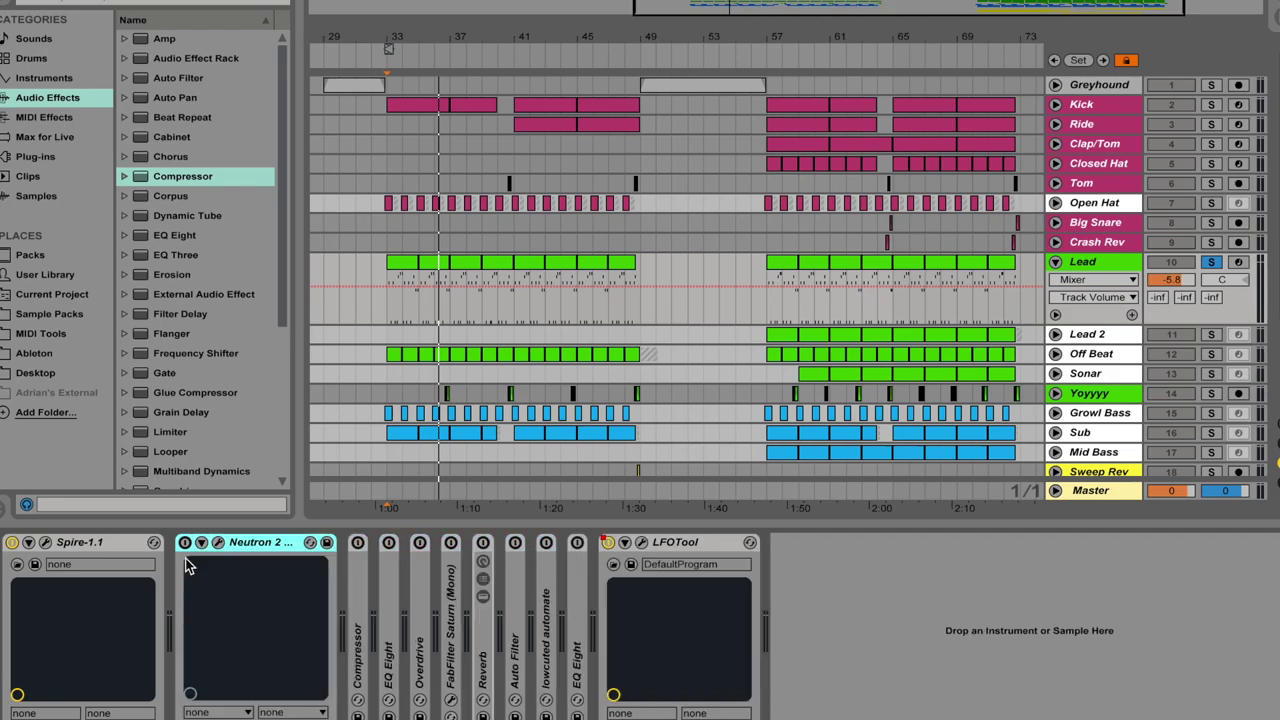
click(245, 543)
double_click(270, 541)
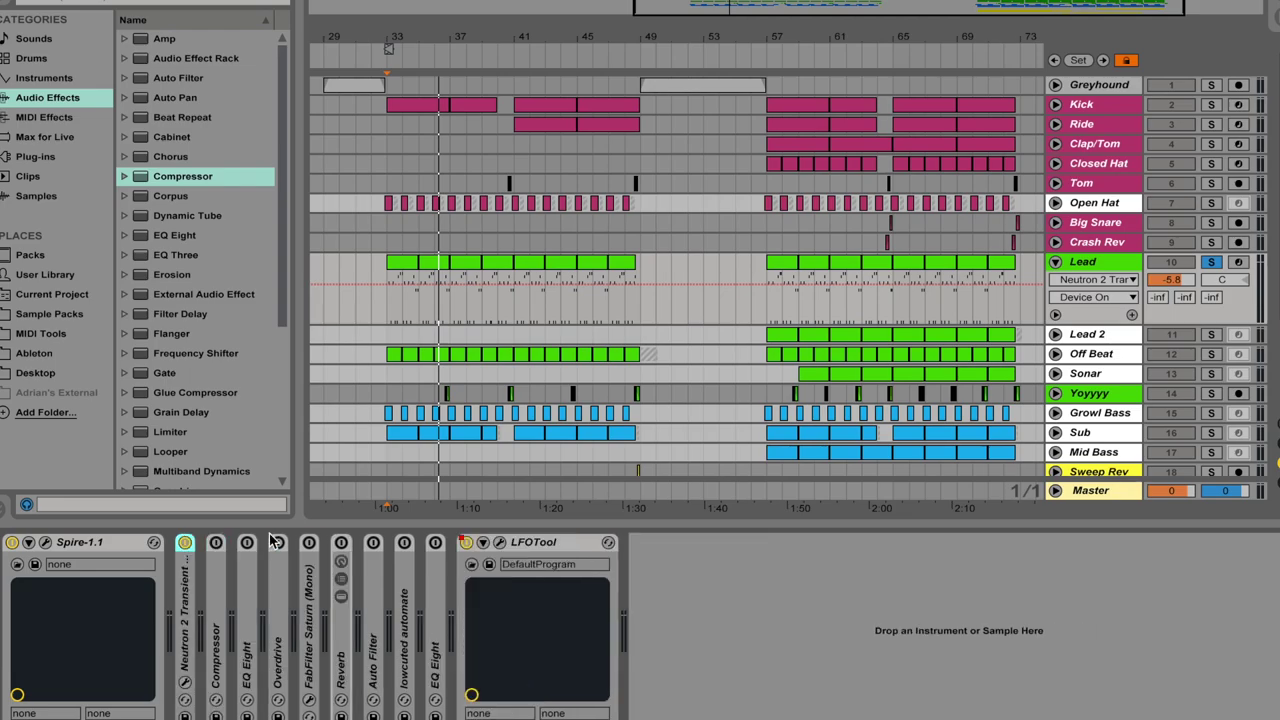
double_click(214, 574)
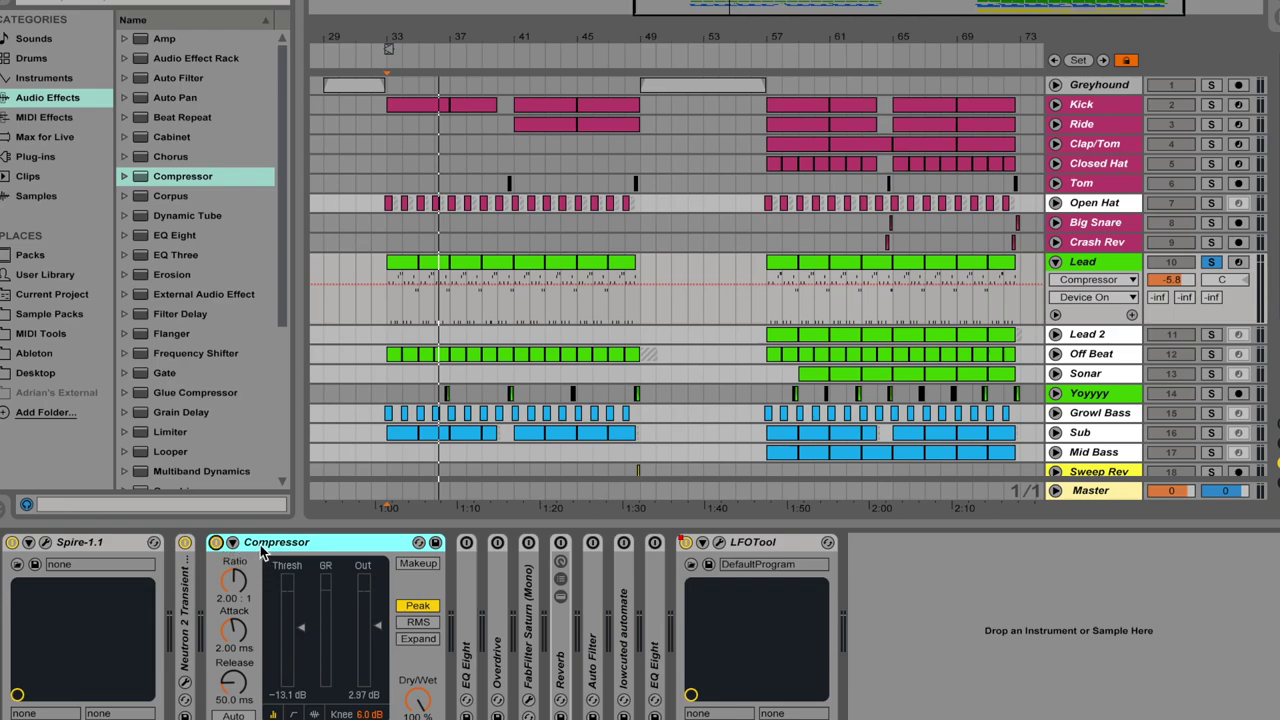
- Step through EQ Eight and Overdrive, ending with FabFilter Saturn unfolded
double_click(300, 542)
double_click(246, 560)
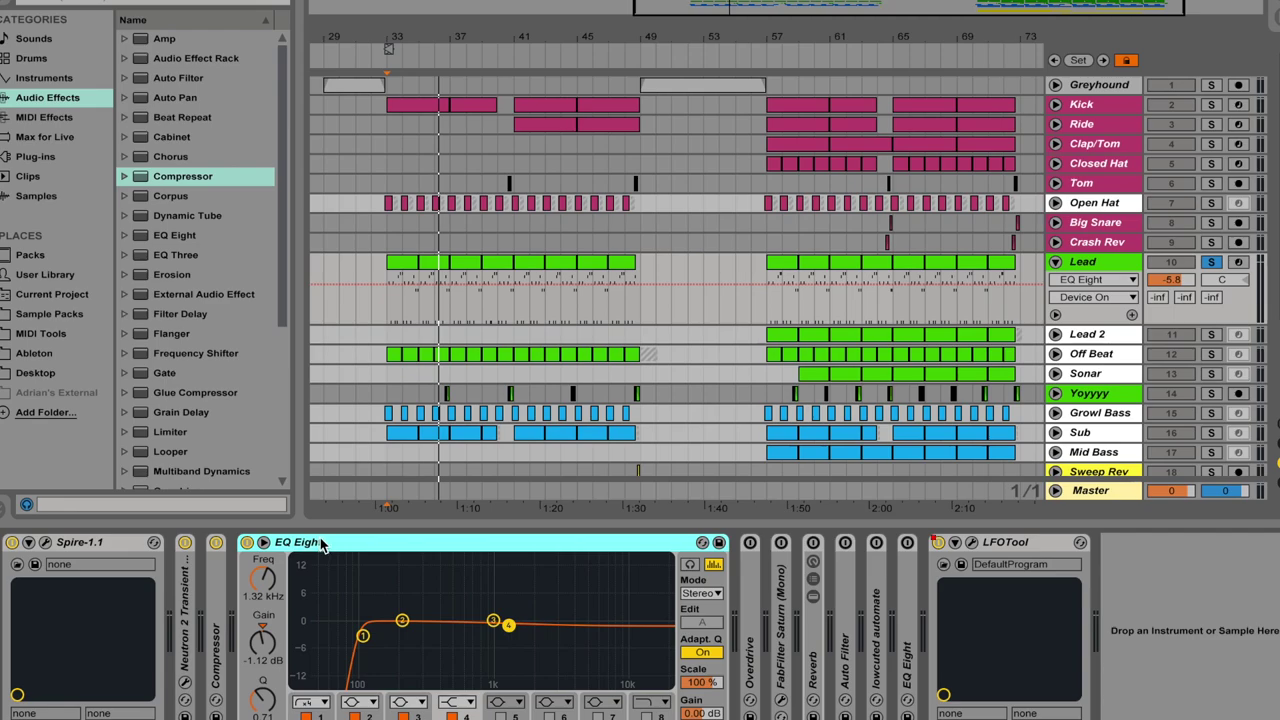
double_click(320, 546)
double_click(280, 553)
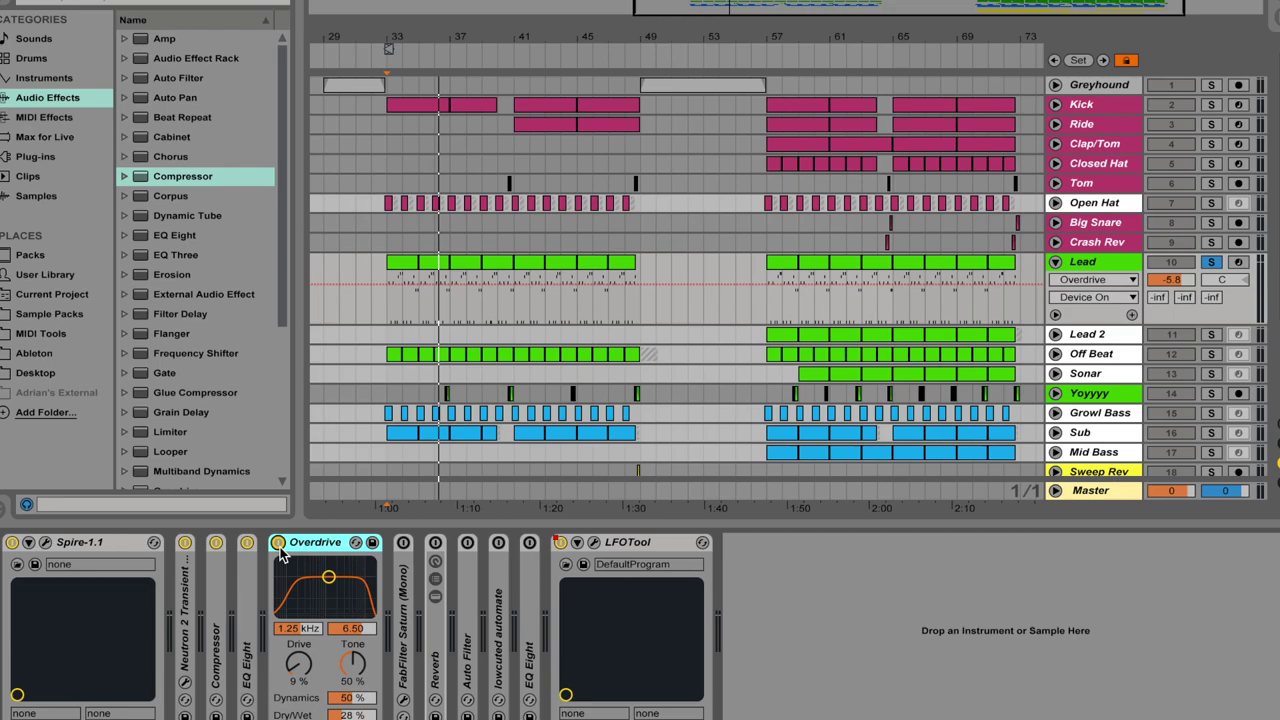
double_click(399, 565)
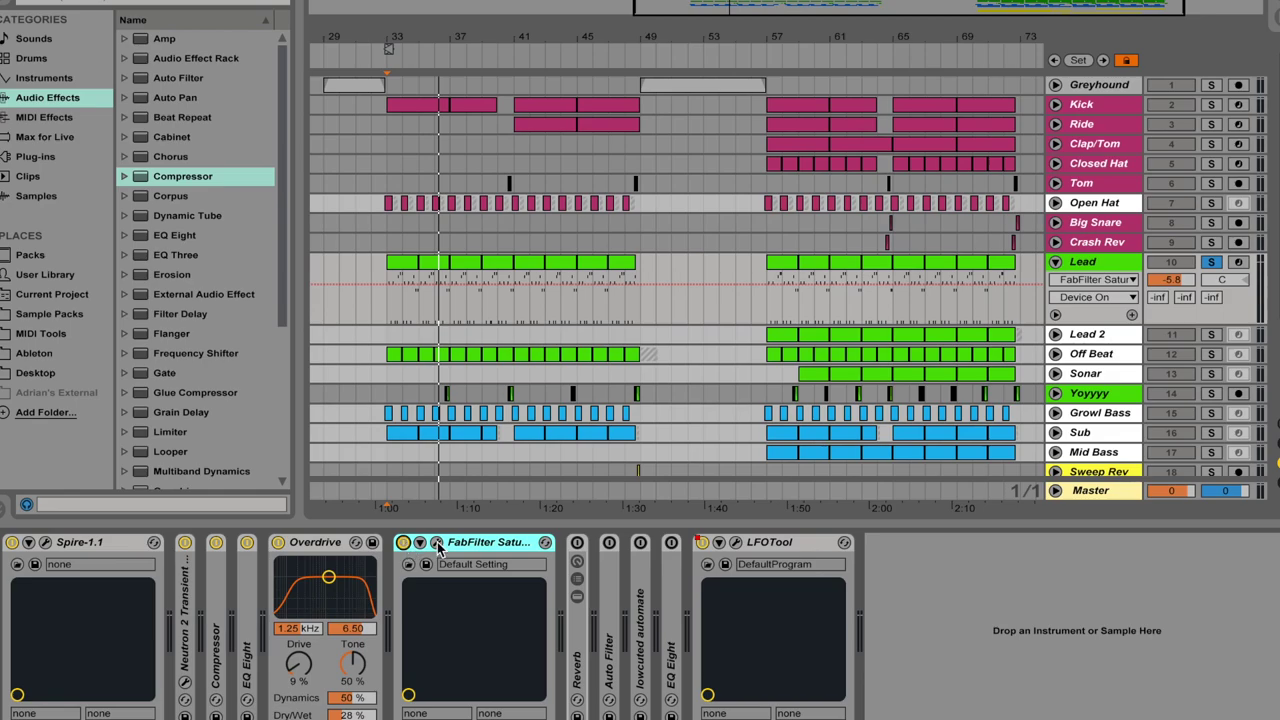
- View FabFilter Saturn's editor, switching to its right band, then close it
click(436, 543)
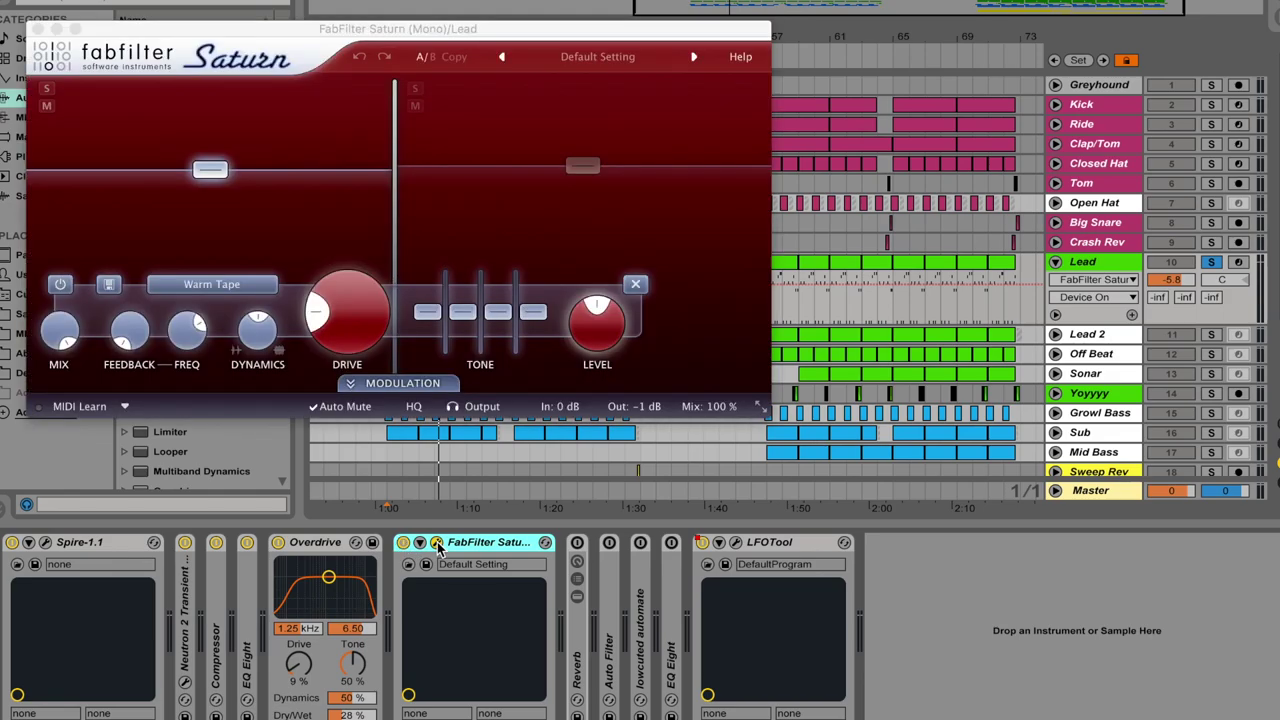
click(506, 195)
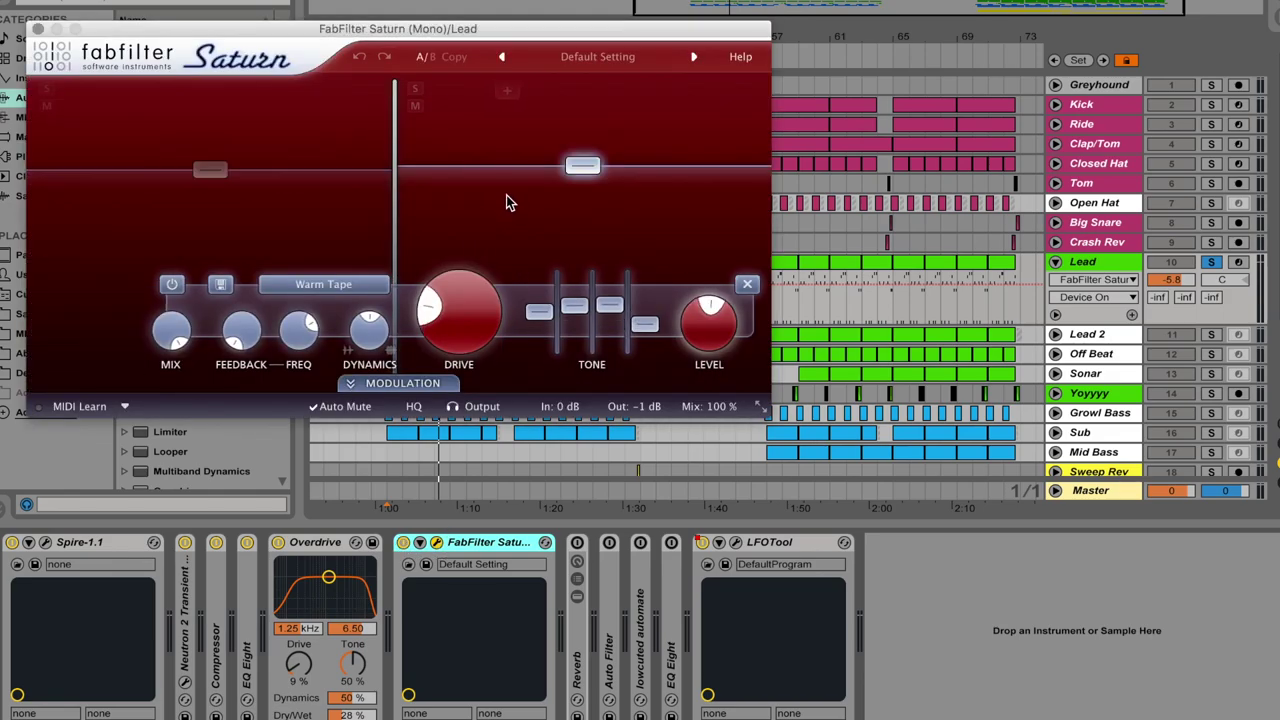
click(38, 28)
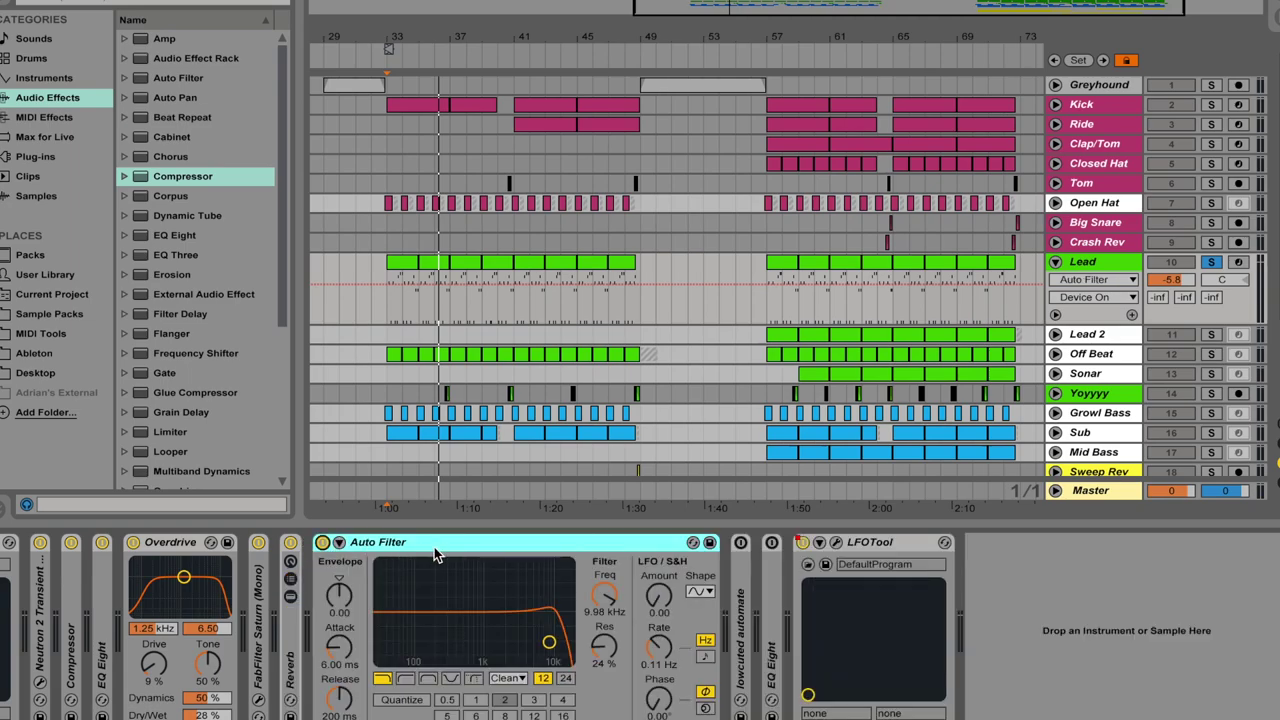
- Fold Auto Filter, lowcuted automate and the final EQ Eight, then open LFOTool's window
double_click(437, 550)
double_click(350, 548)
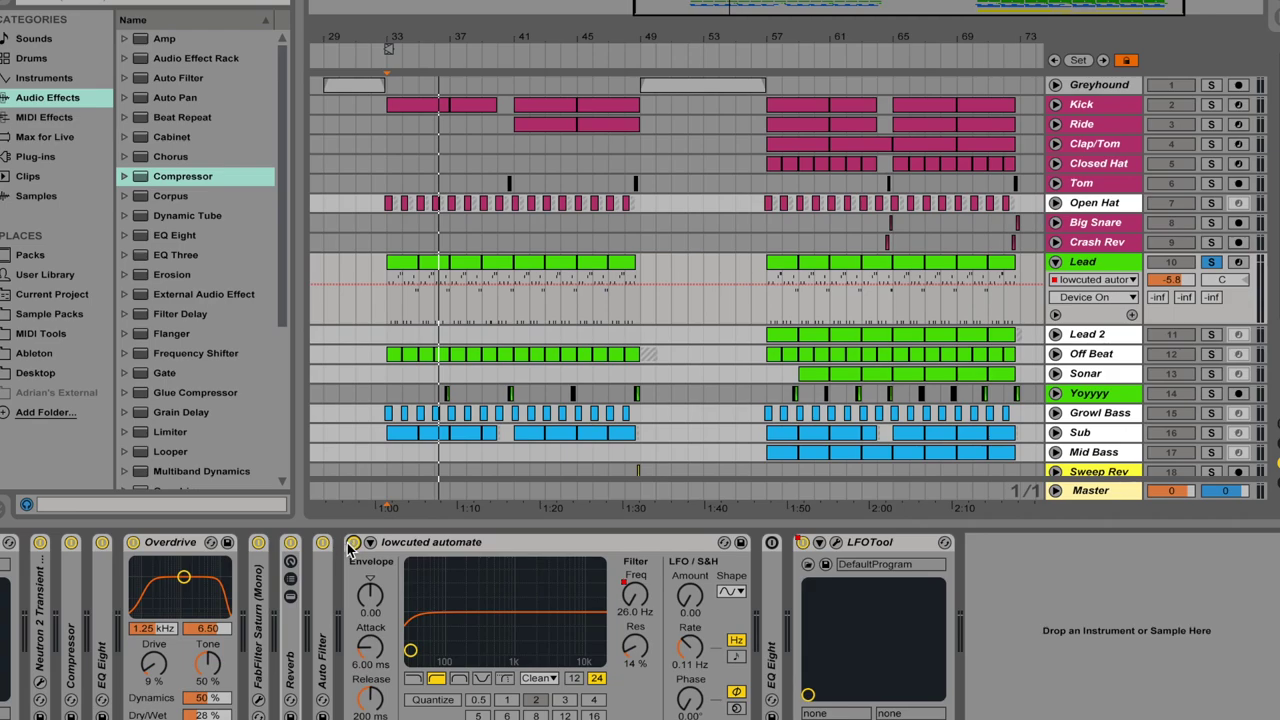
double_click(440, 548)
double_click(384, 547)
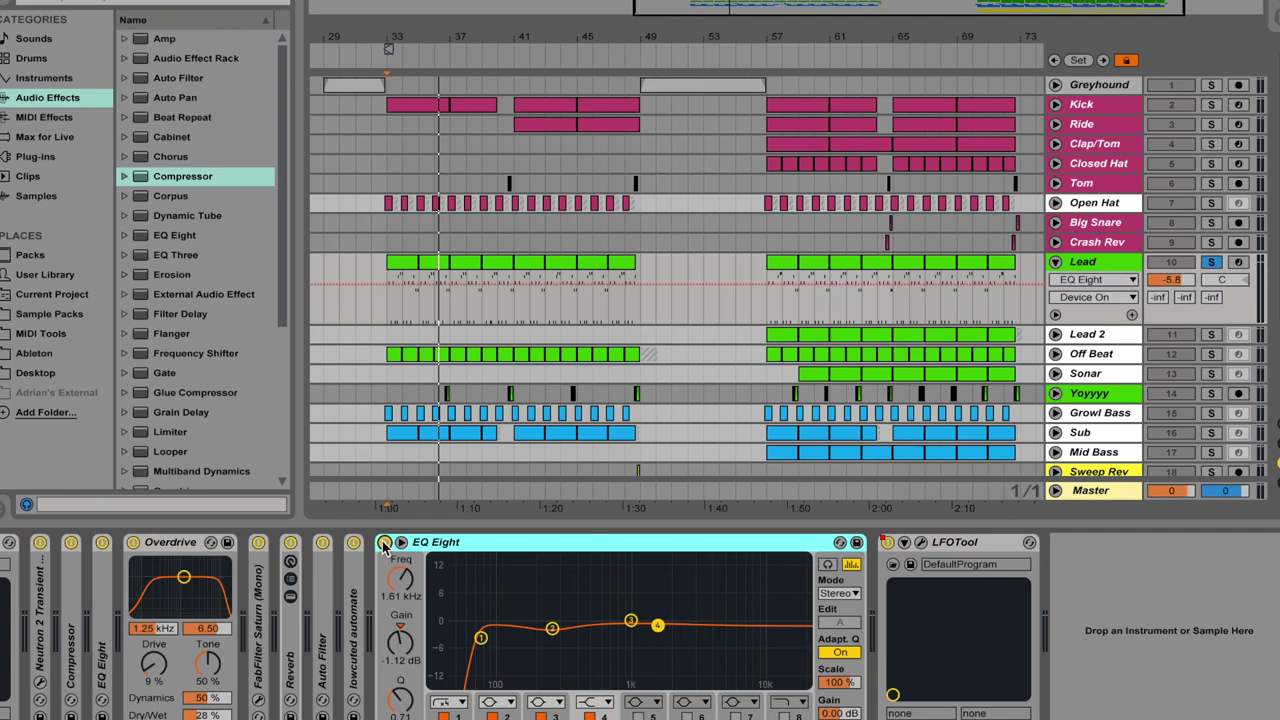
double_click(476, 548)
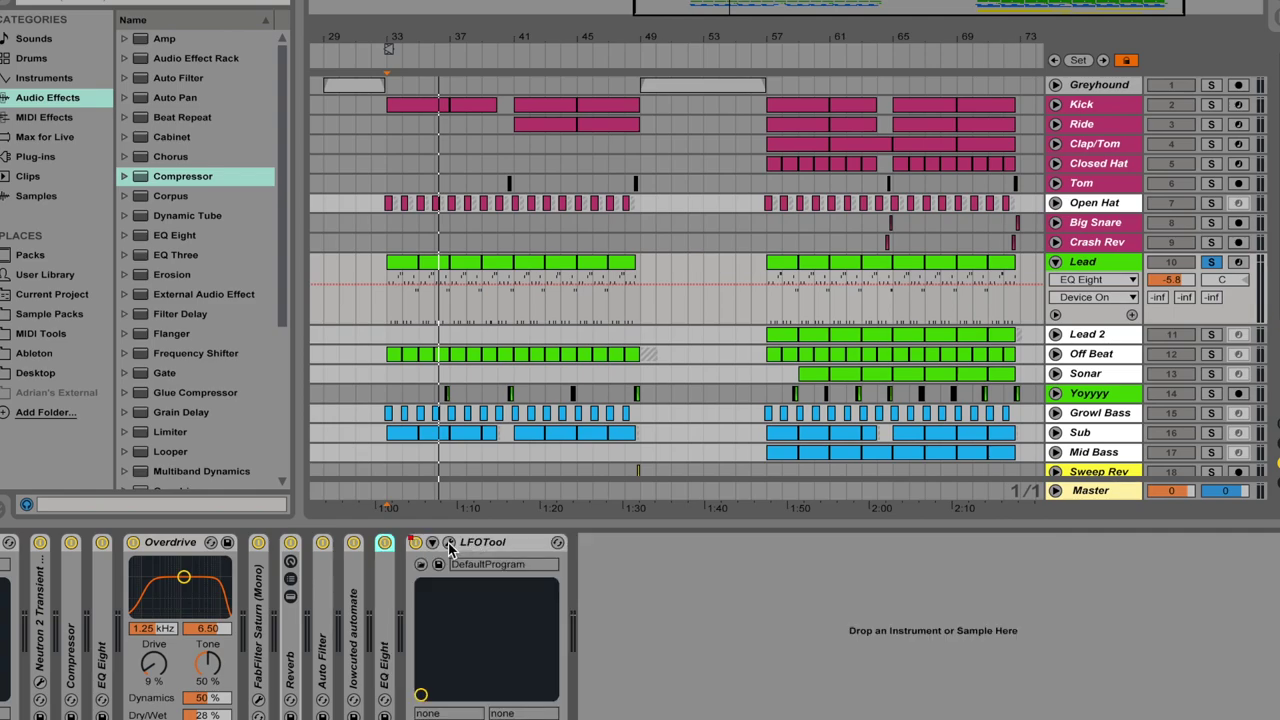
click(448, 542)
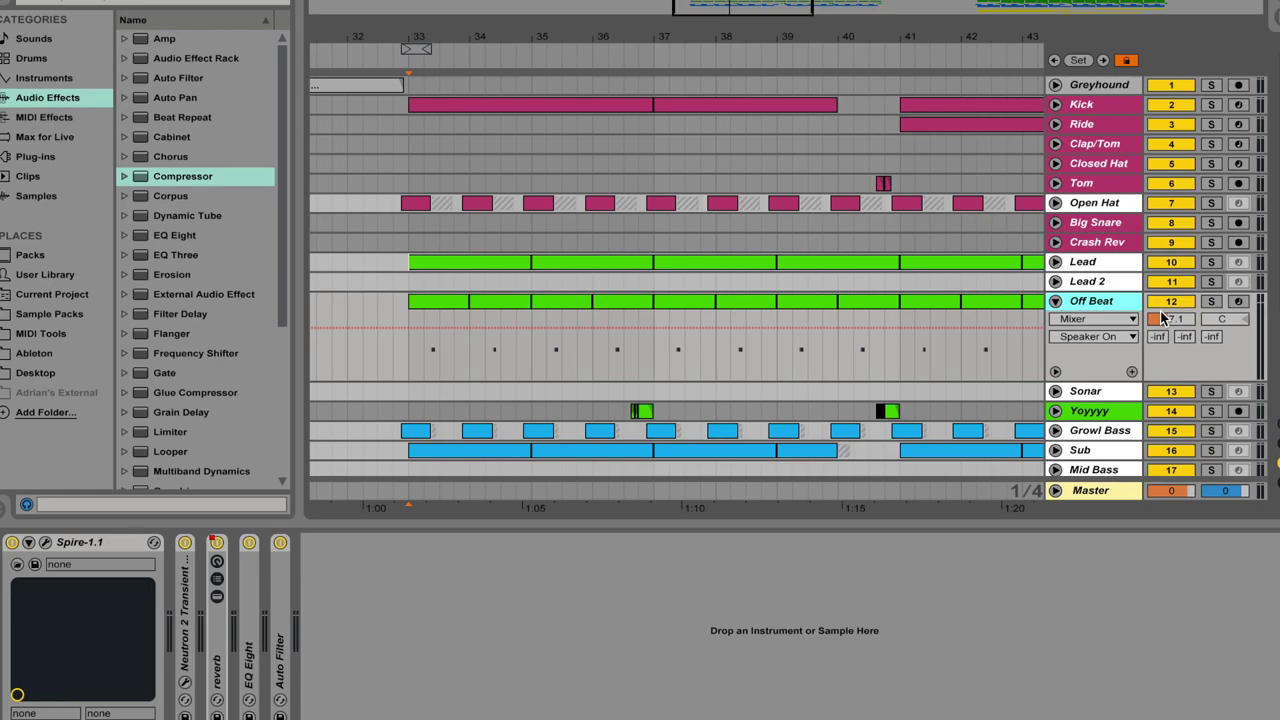
- Solo the Off Beat track, play from near bar 33, and inspect its Spire patch
click(423, 301)
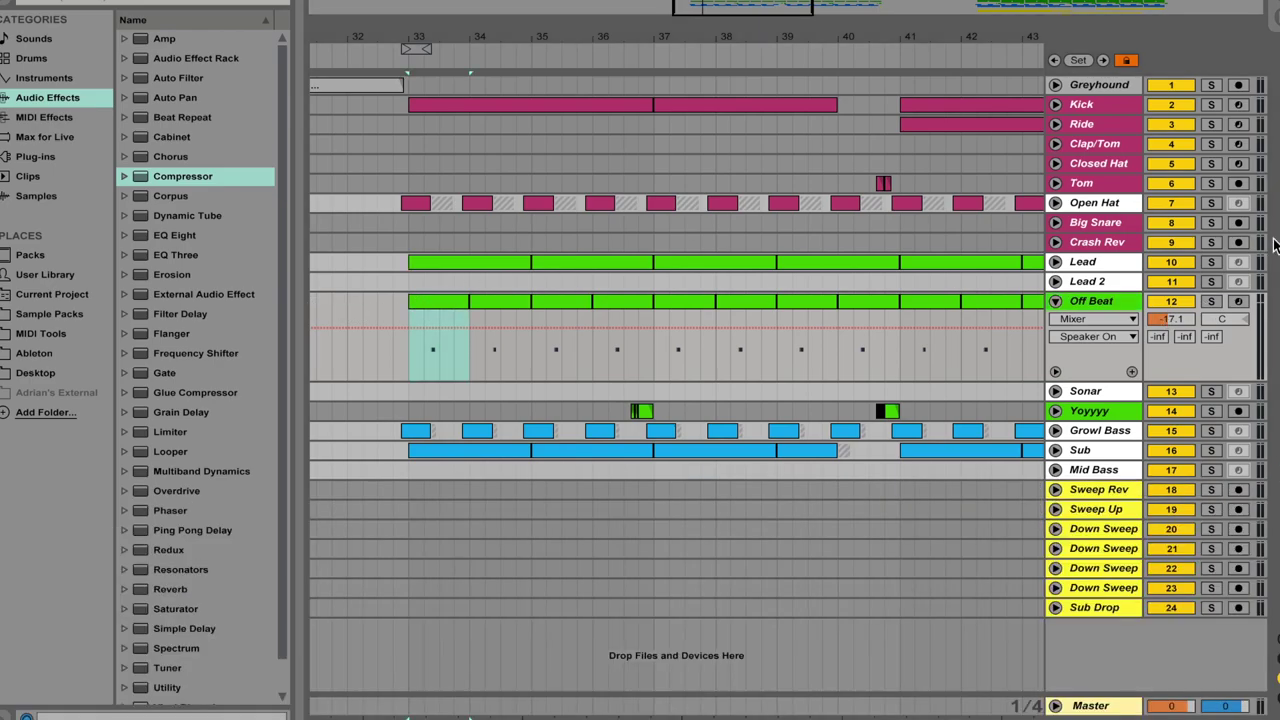
click(1211, 301)
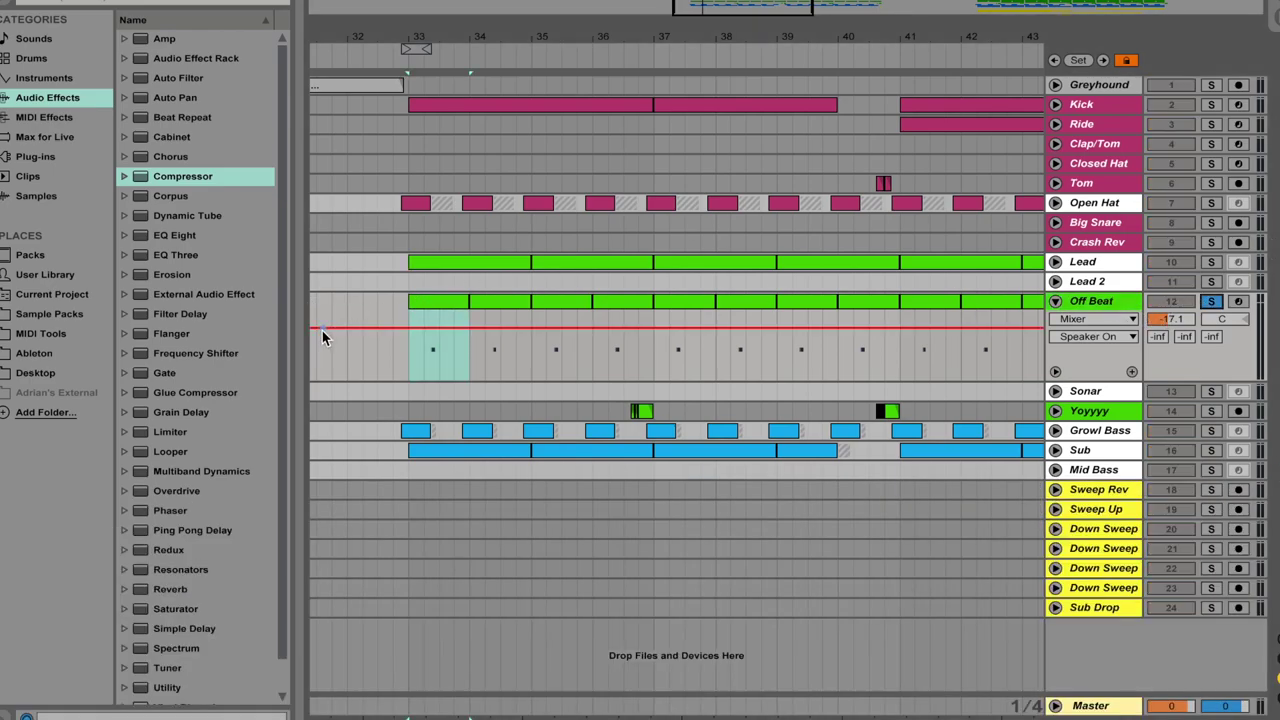
click(425, 354)
key(space)
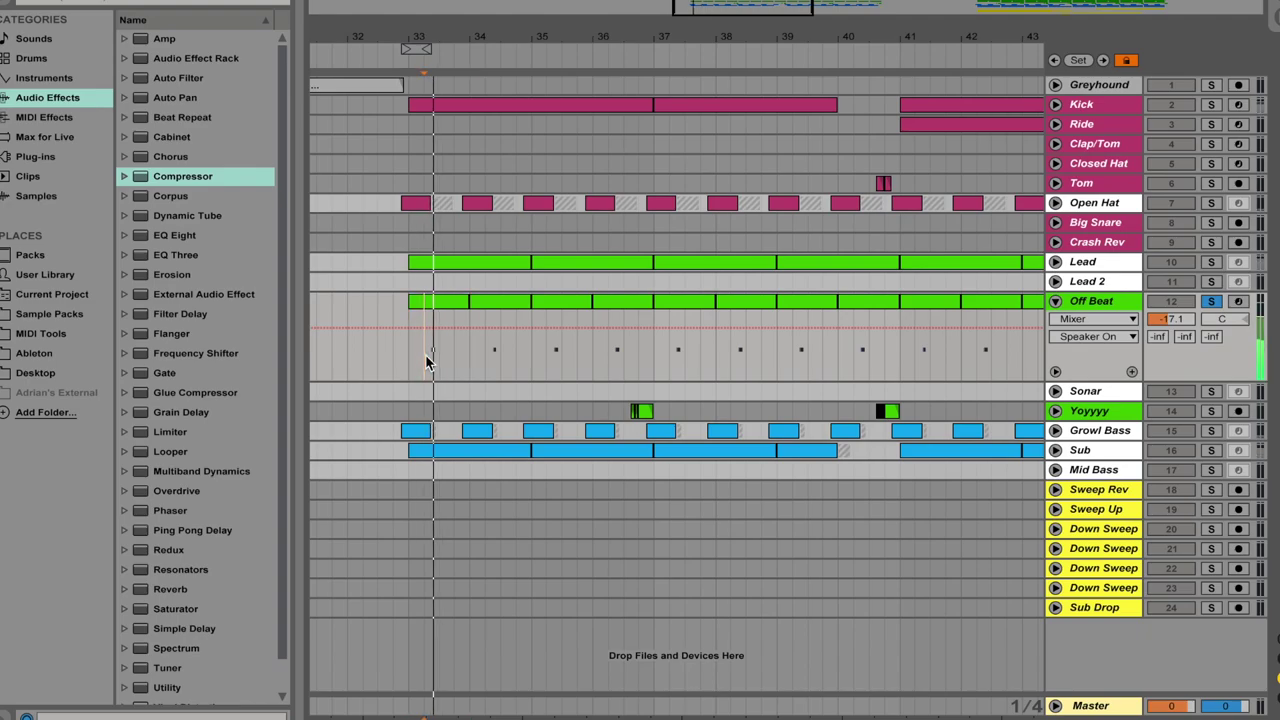
key(ctrl+alt+p)
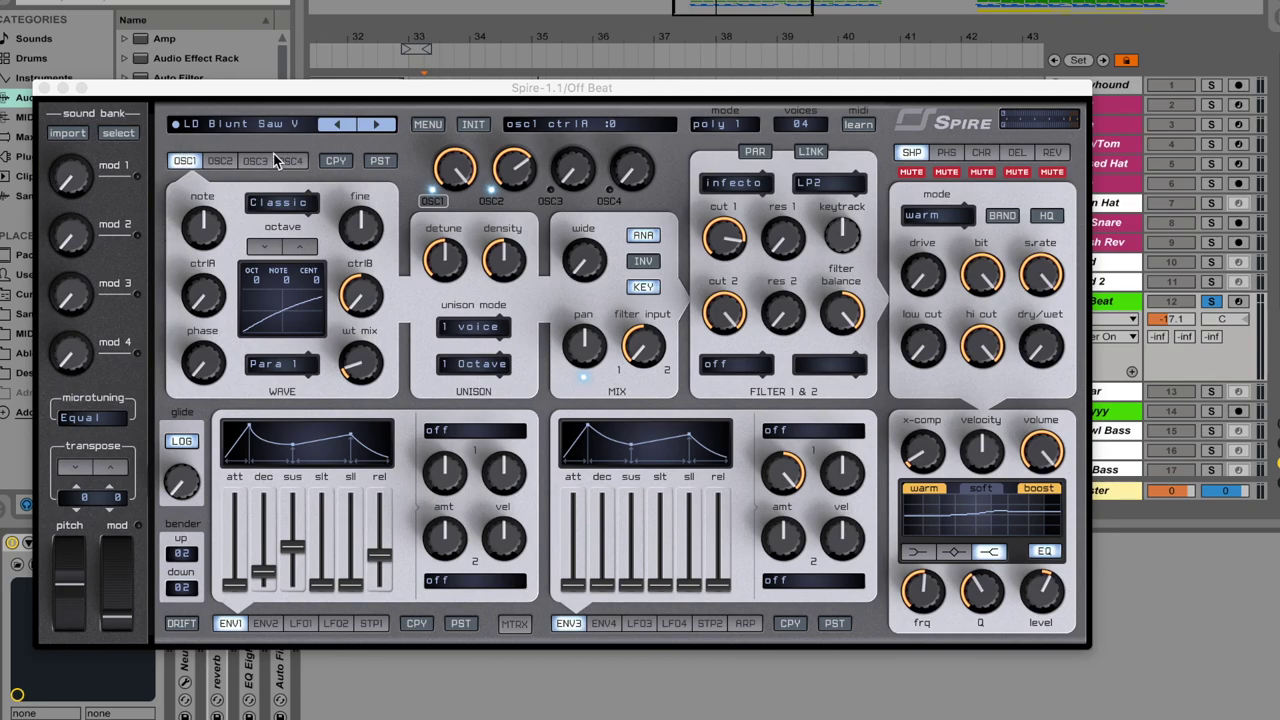
click(43, 88)
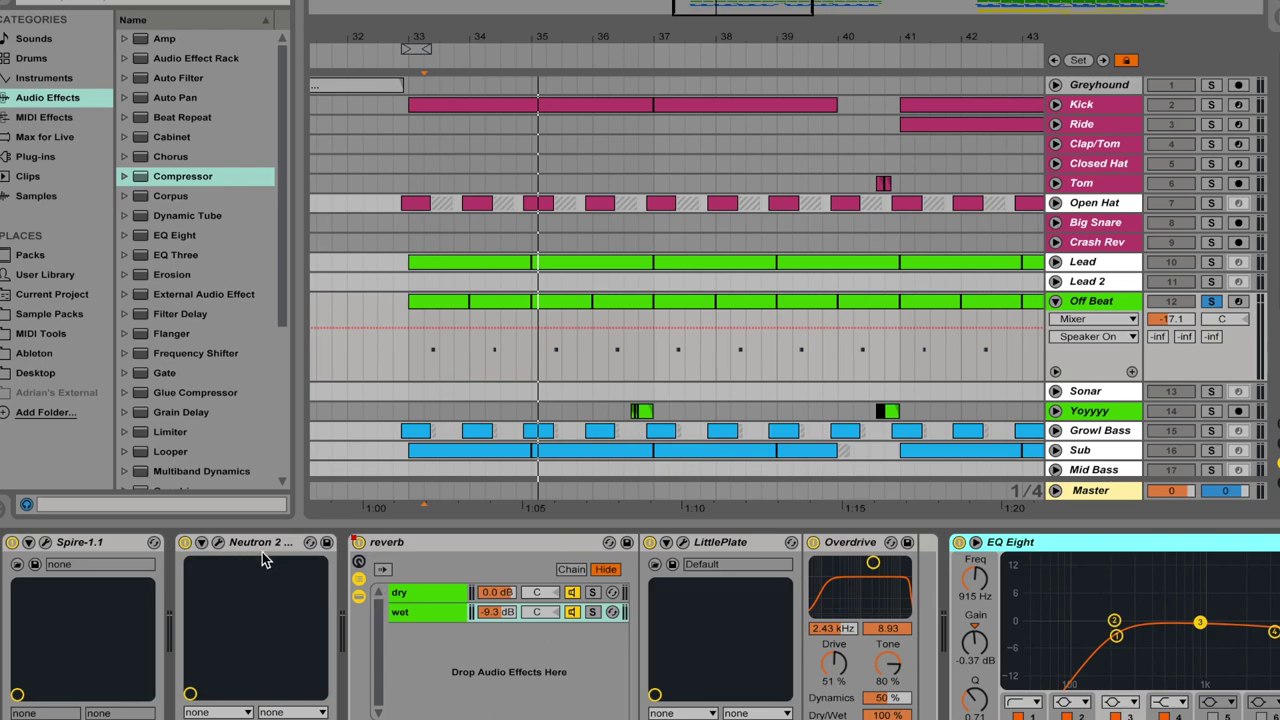
- Open and close the LittlePlate reverb on the reverb rack's wet chain
scroll(284, 608, right, 5)
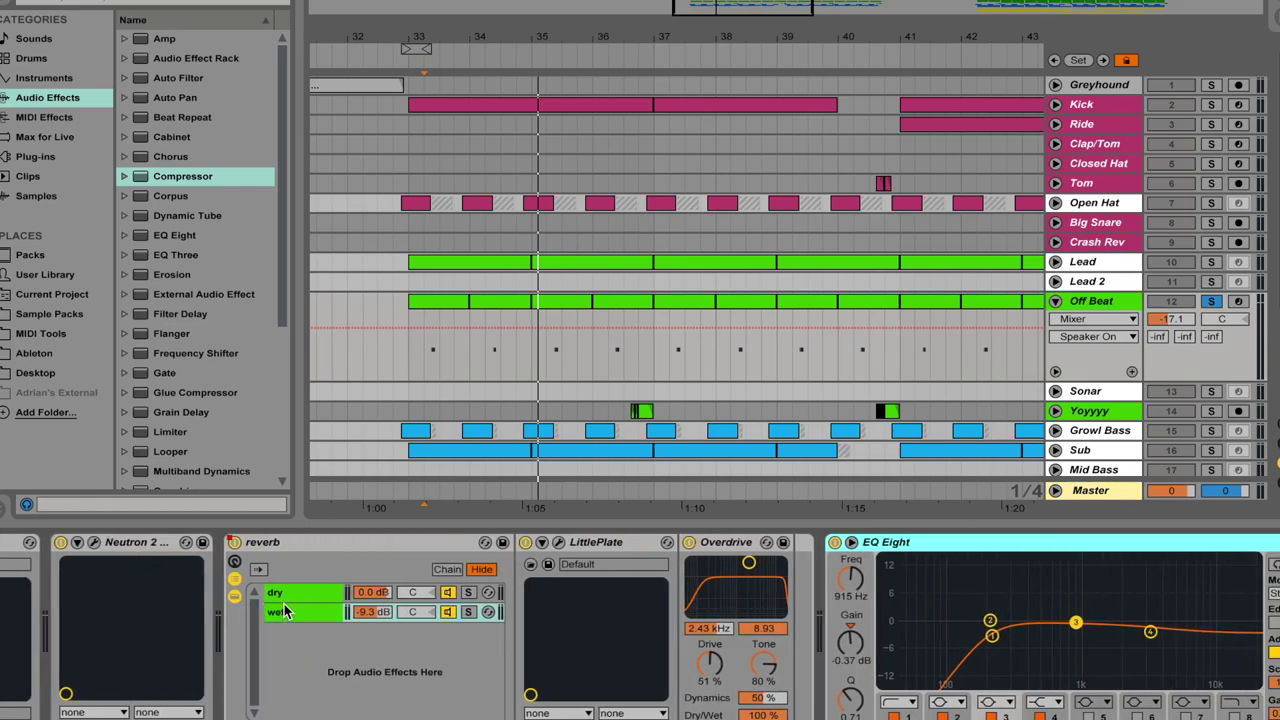
click(284, 611)
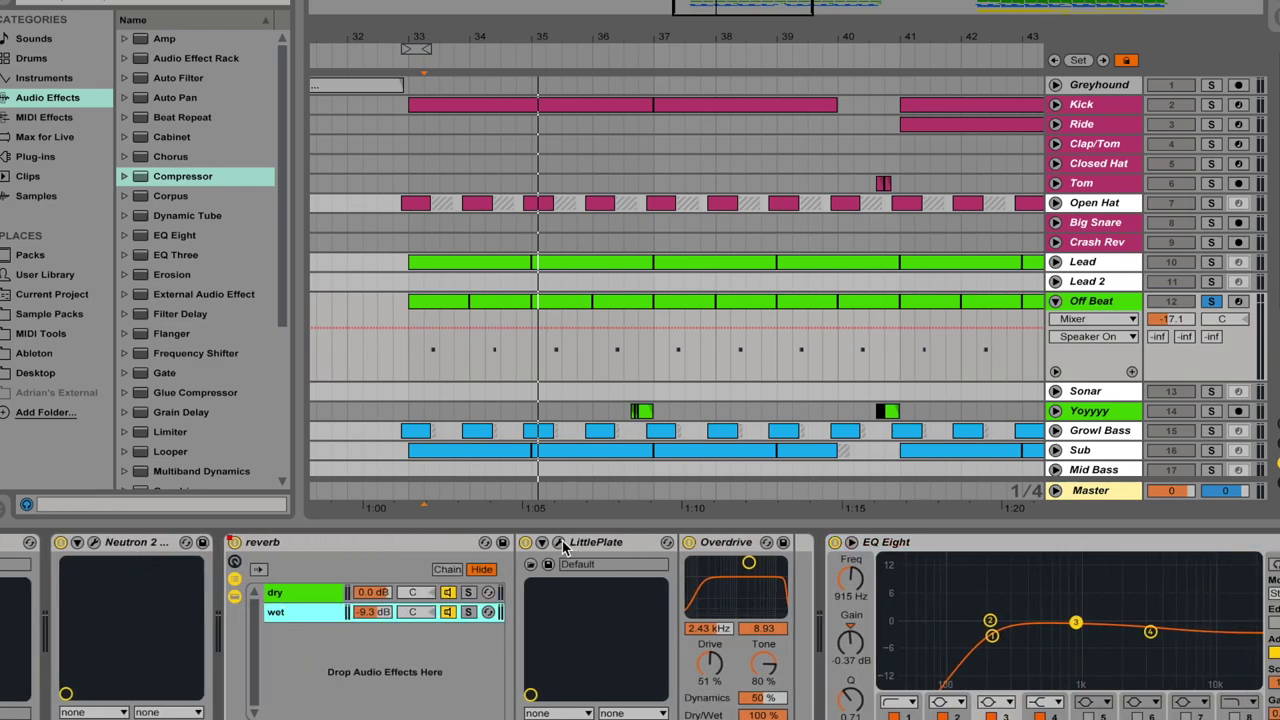
click(560, 543)
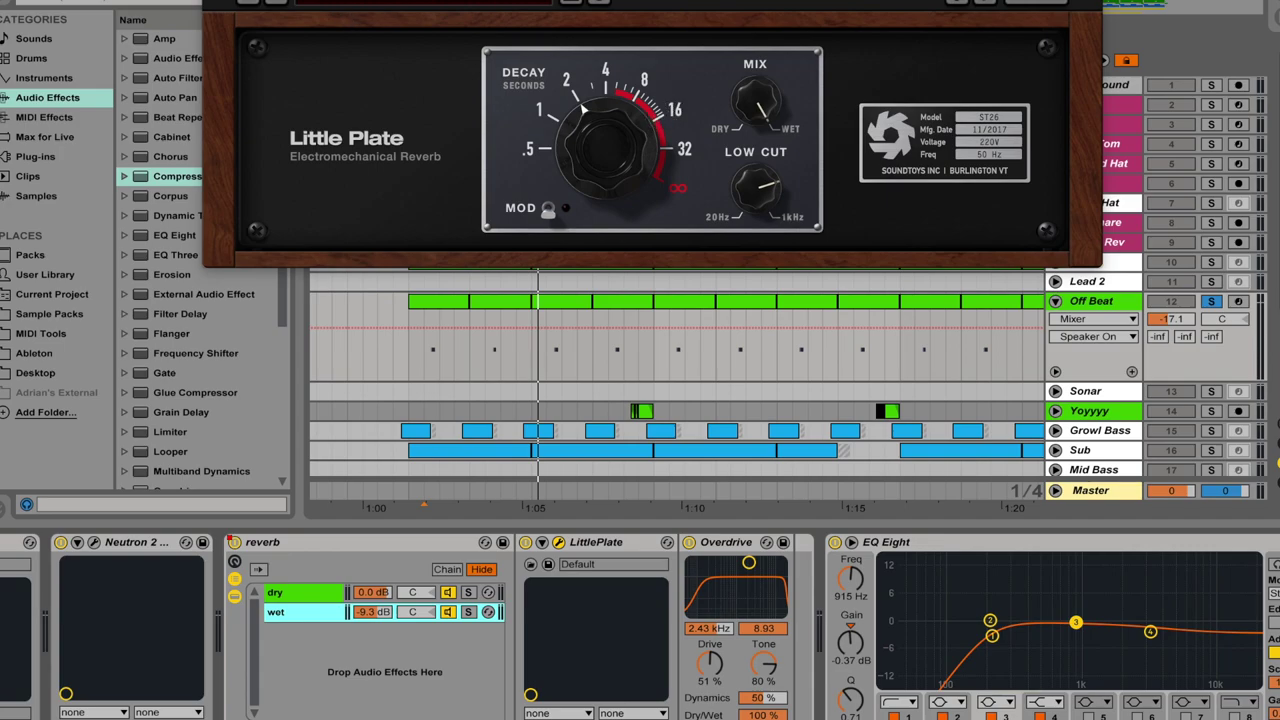
click(560, 543)
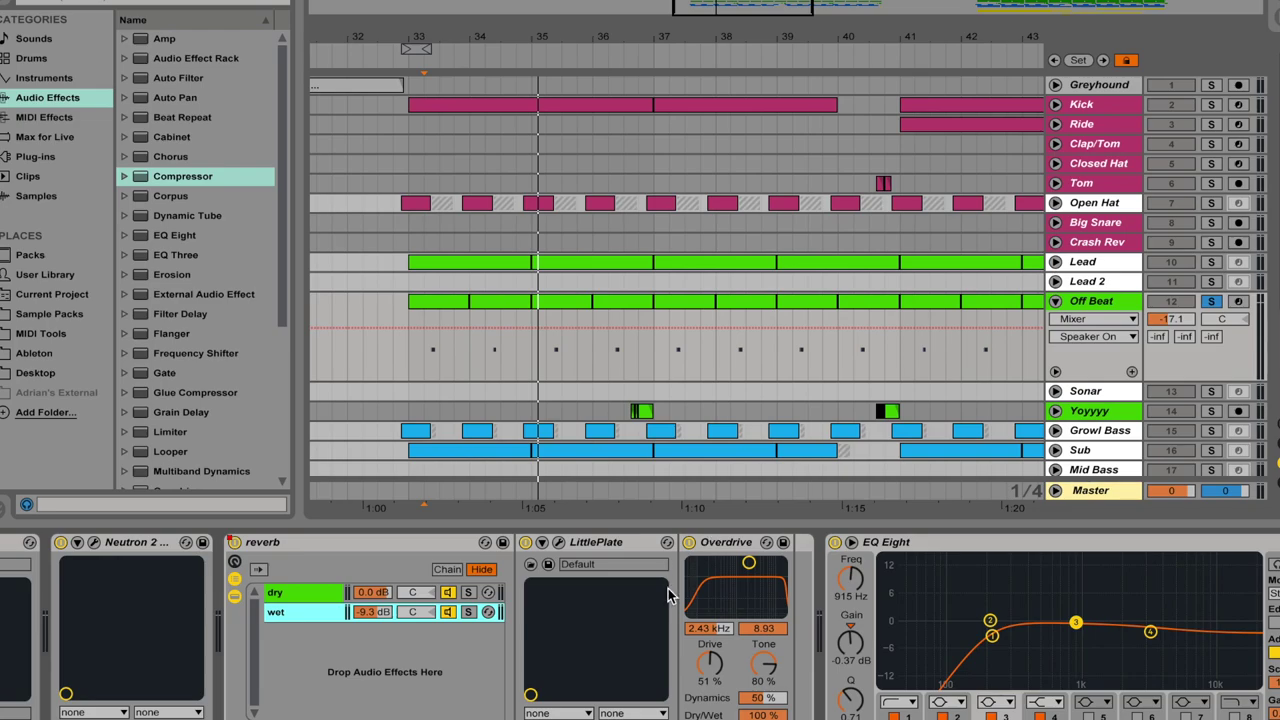
- Fold EQ Eight, then select the Sub track and open its first clip's notes
scroll(672, 594, right, 5)
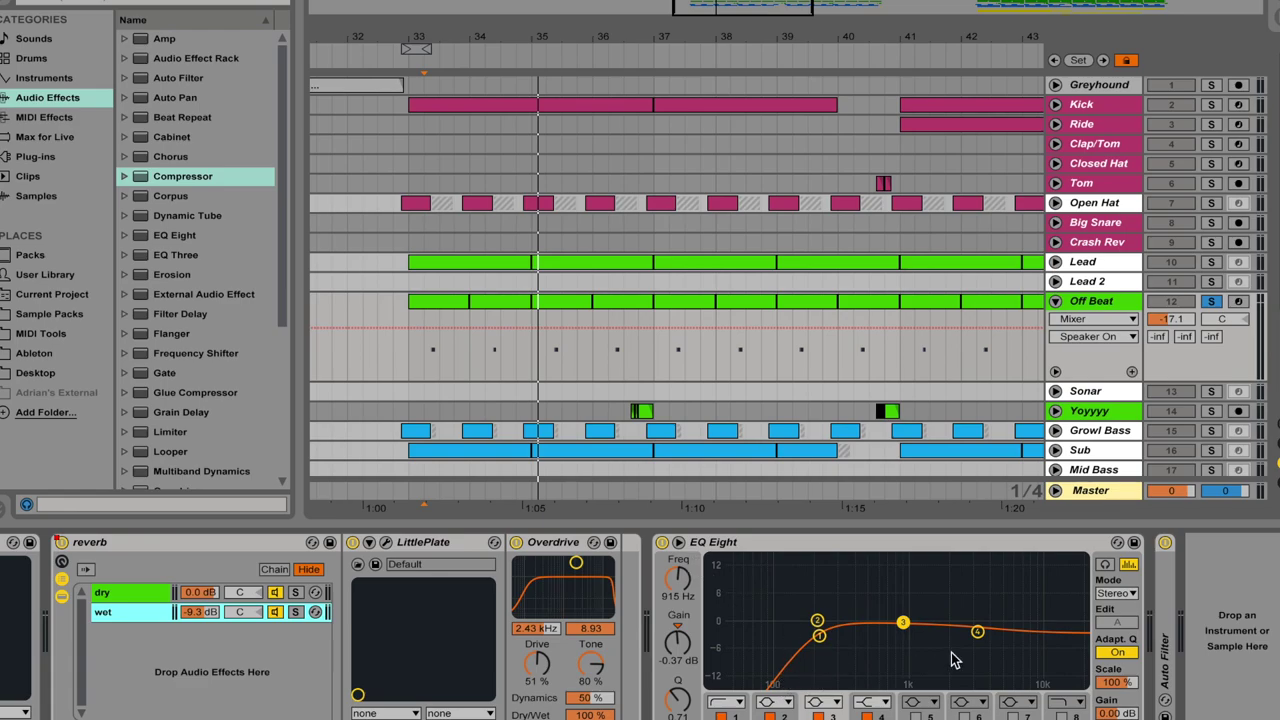
double_click(805, 541)
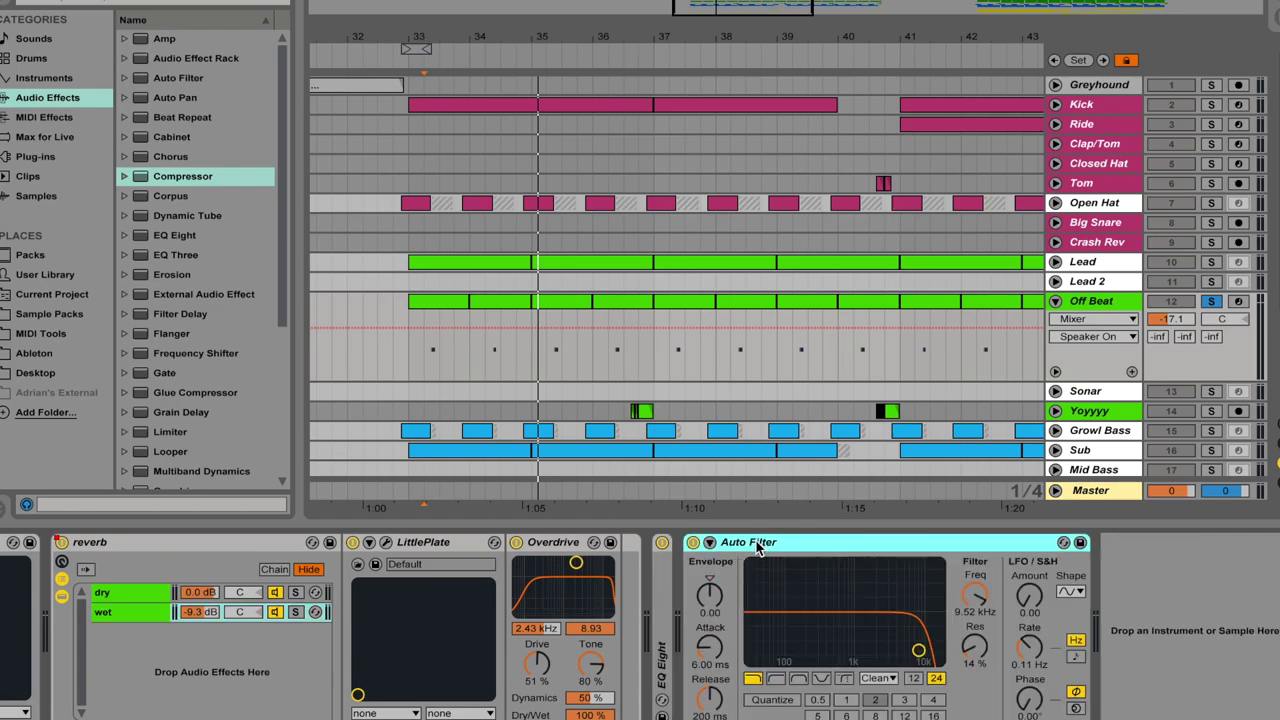
click(1088, 379)
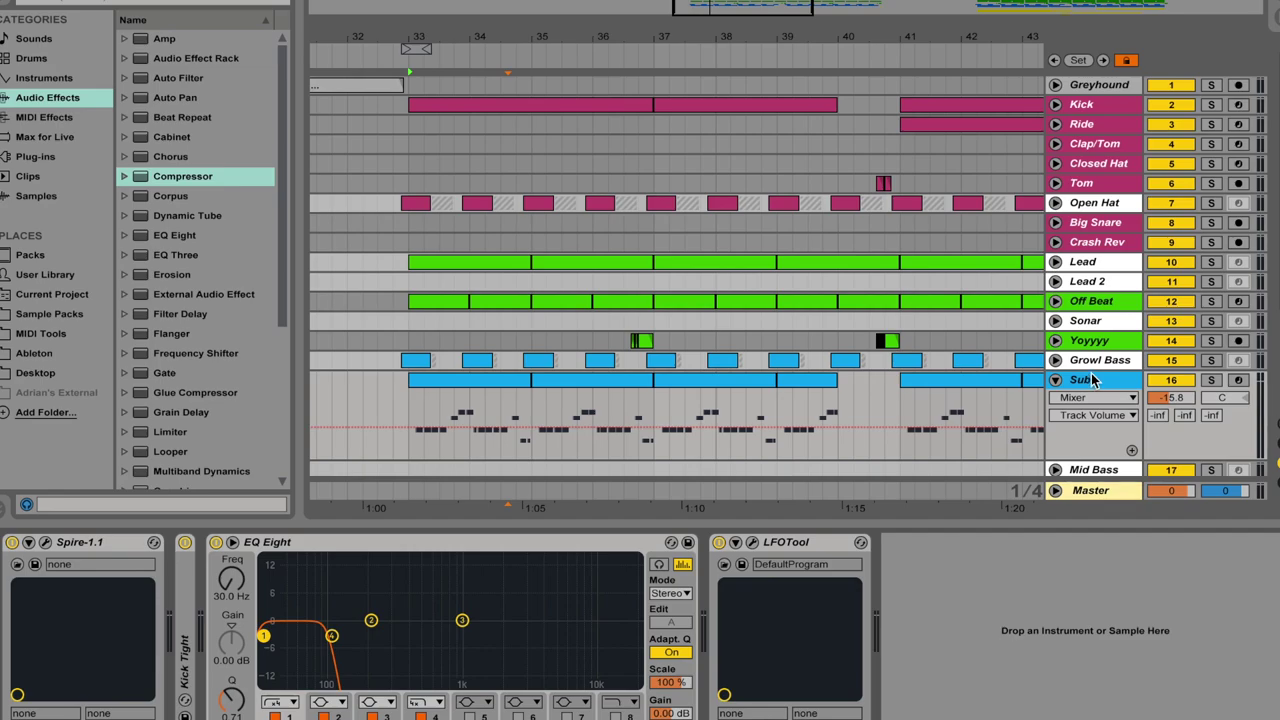
double_click(509, 378)
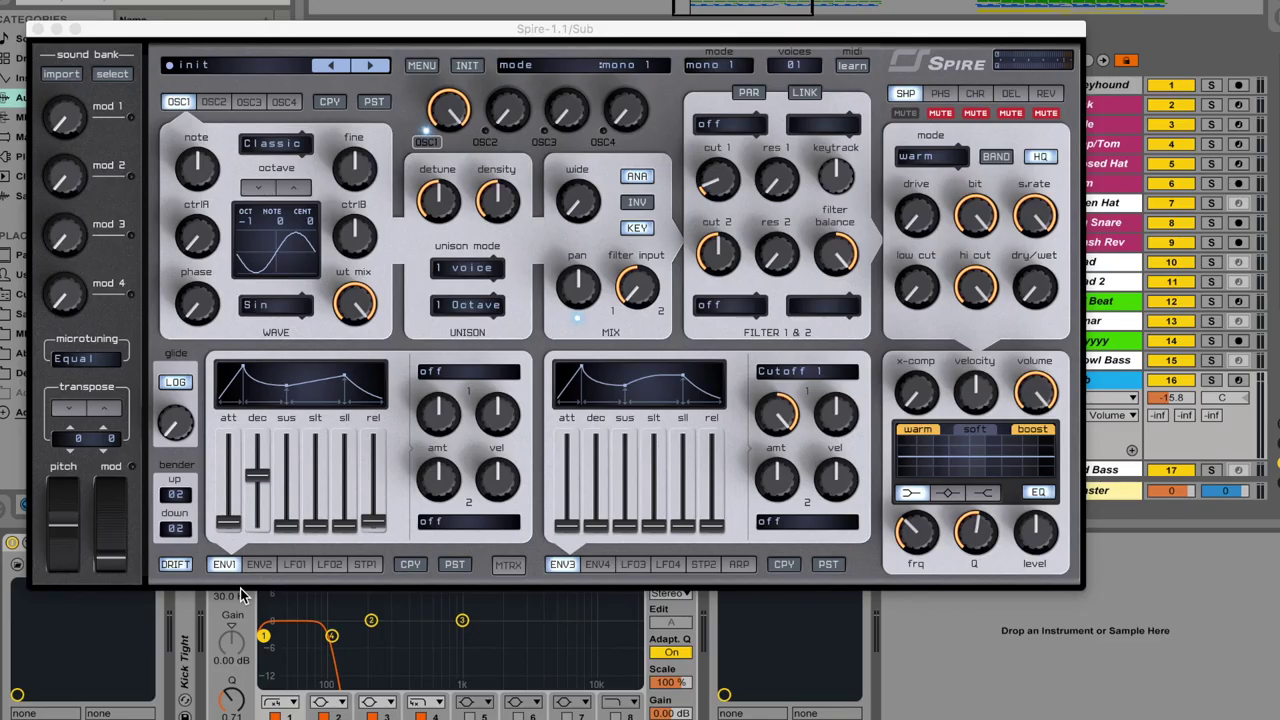
- Close the Sub track's Spire window and unfold the Kick Tight device
click(40, 29)
double_click(188, 618)
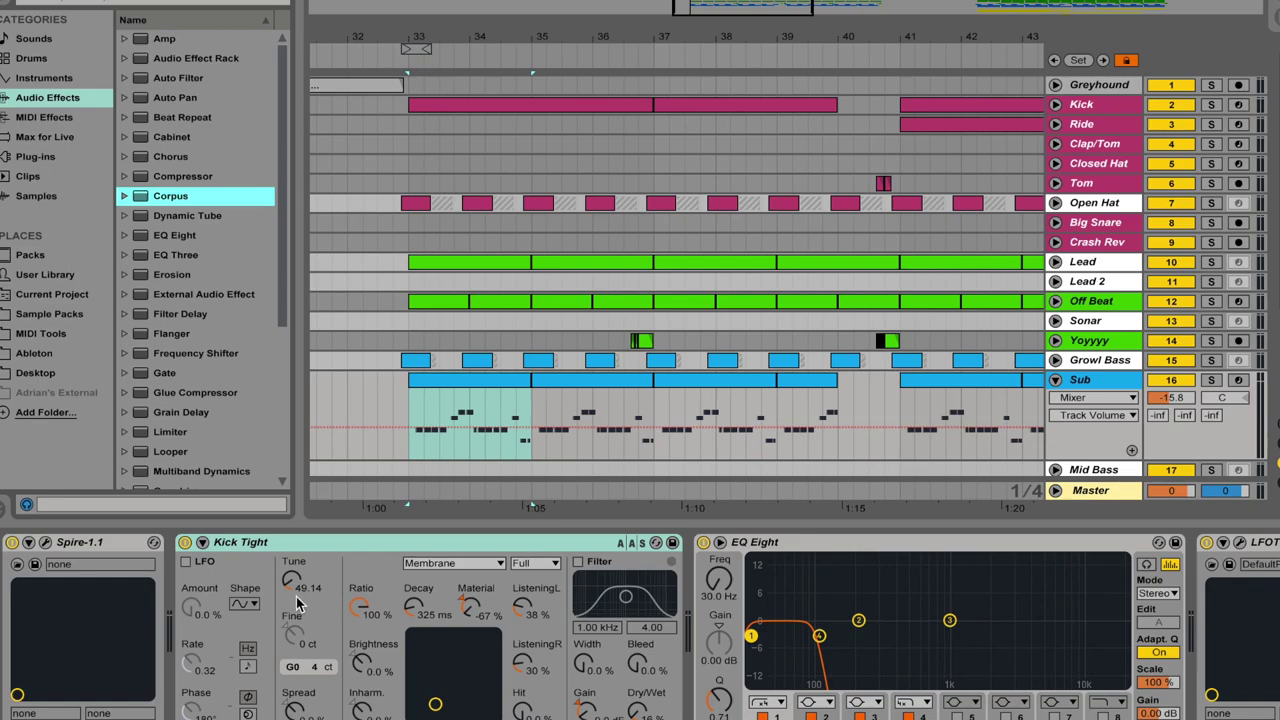
- Select Kick Tight's Tune knob, solo the Sub track and play from bar 33
click(291, 584)
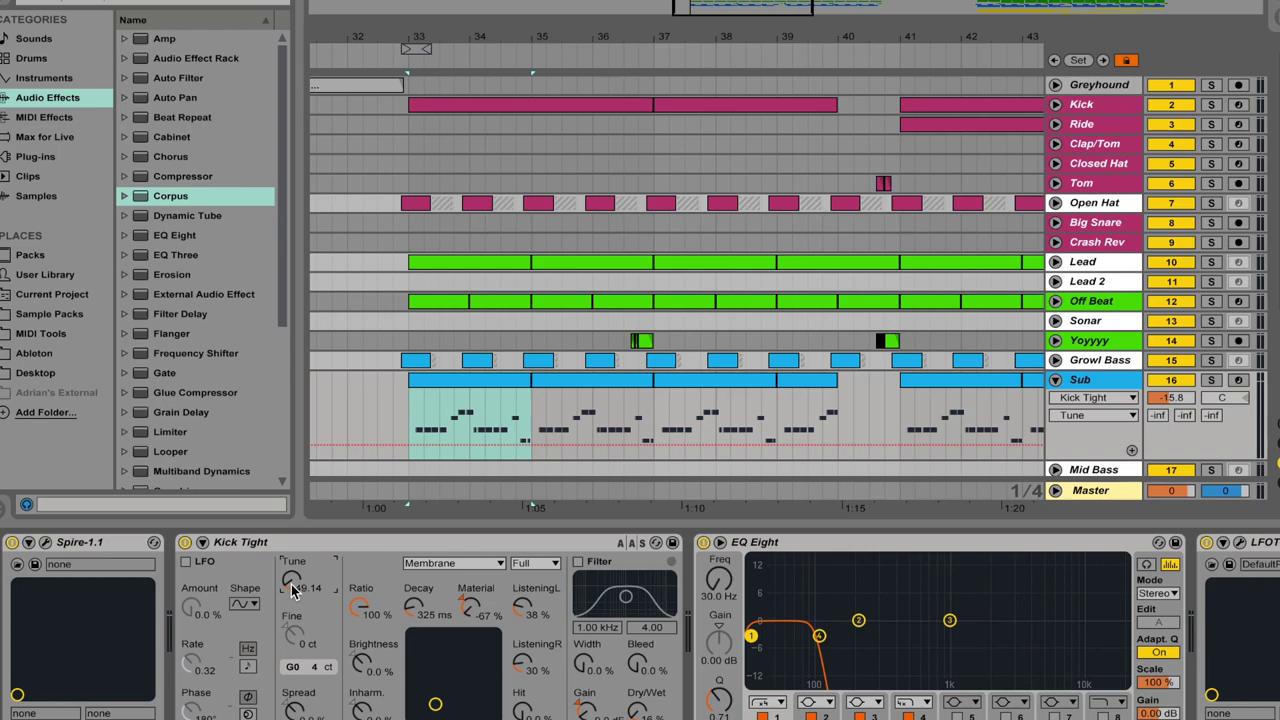
click(1211, 380)
click(402, 416)
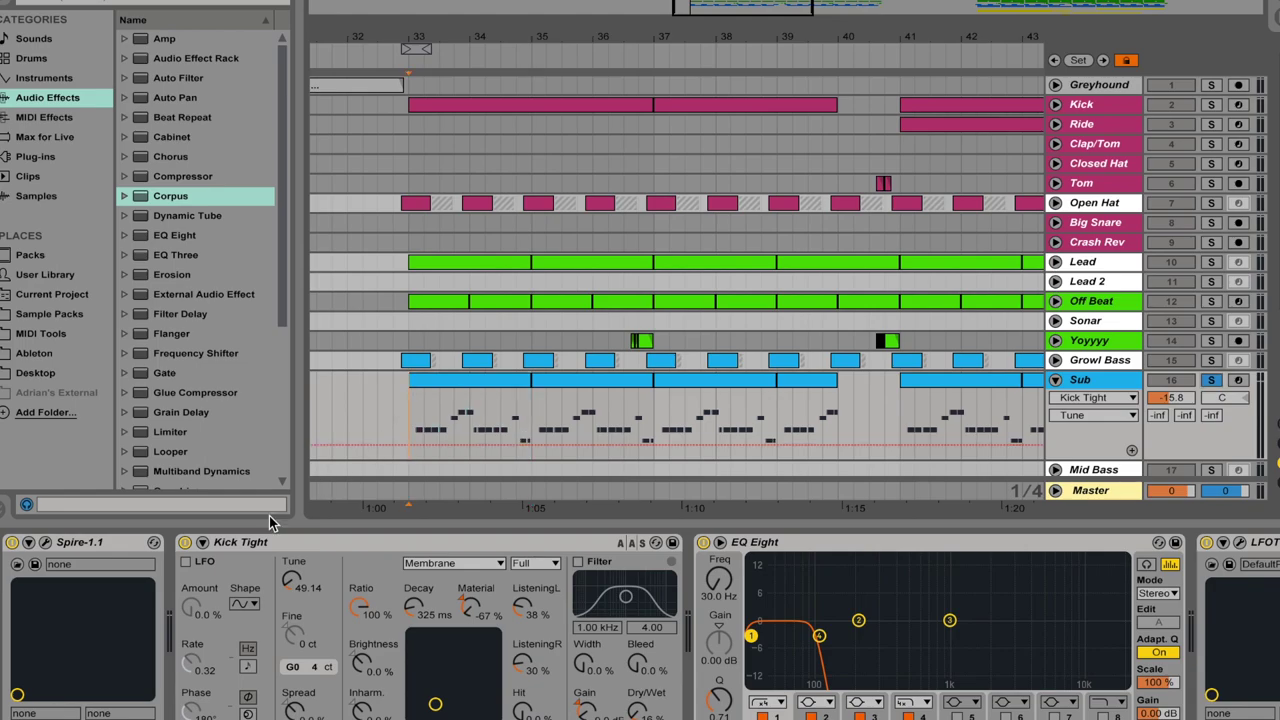
key(space)
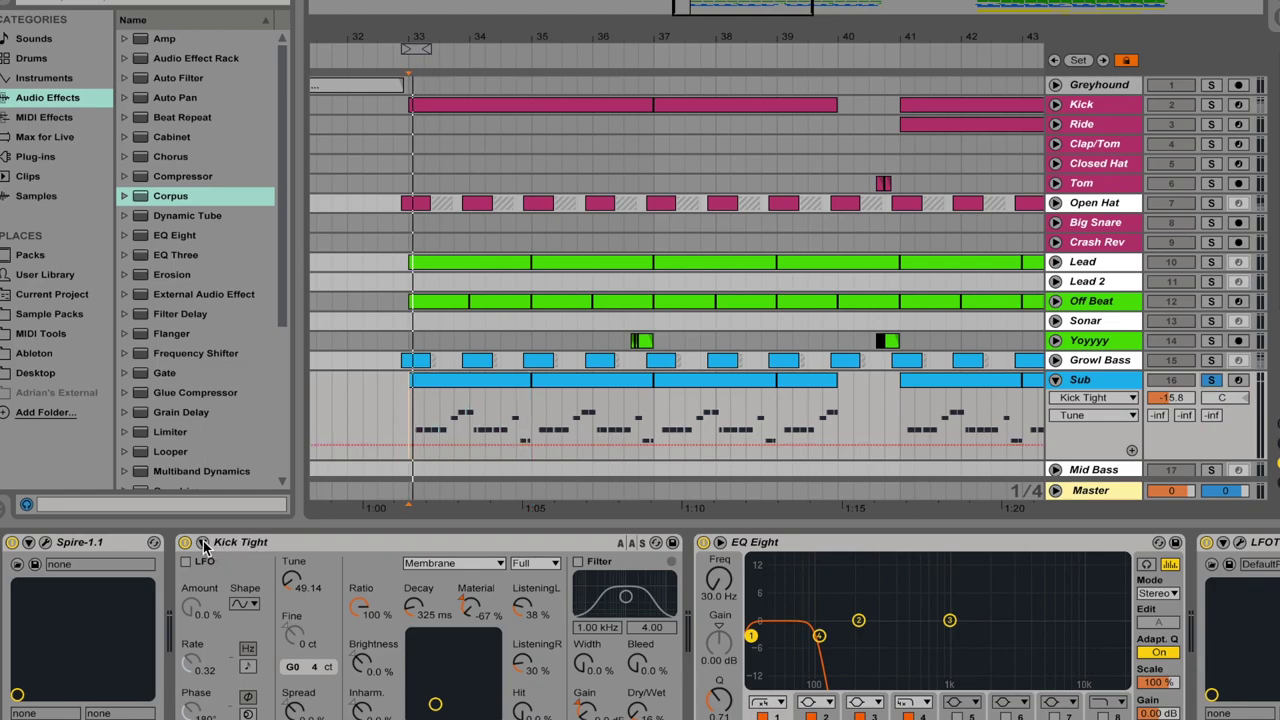
- Bypass Kick Tight and re-enable it while listening, then fold the device
click(185, 544)
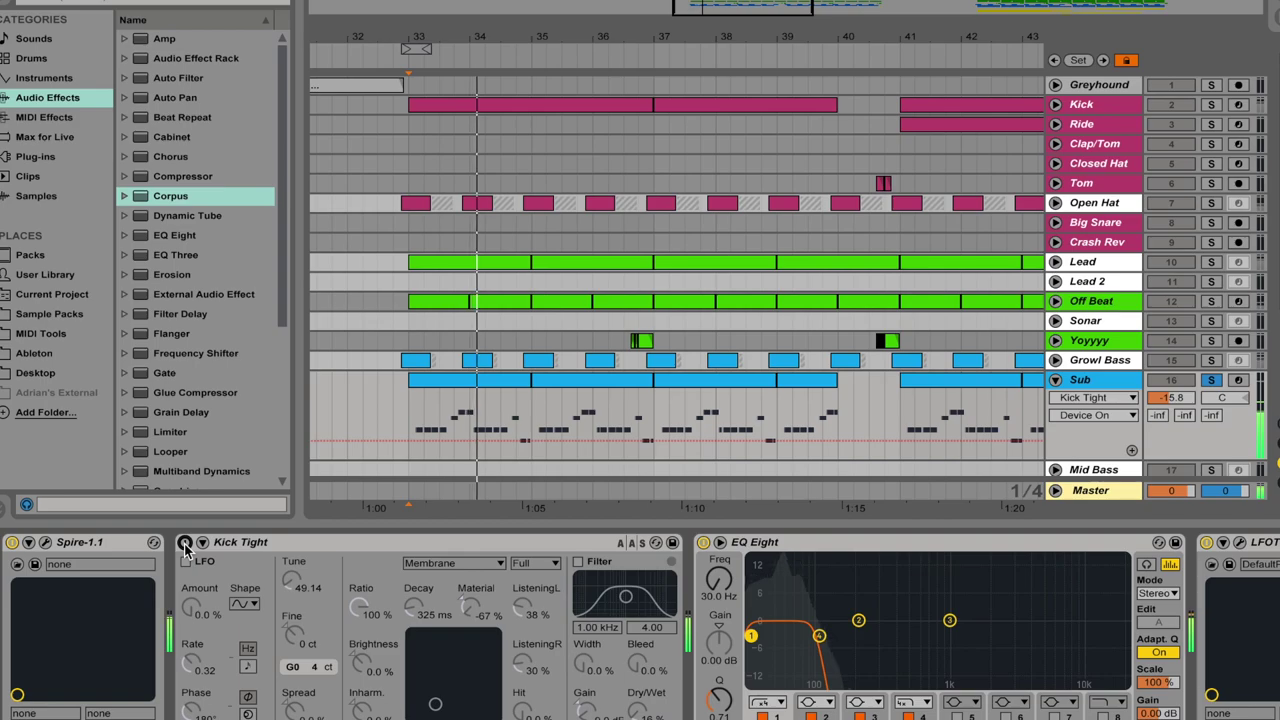
click(185, 543)
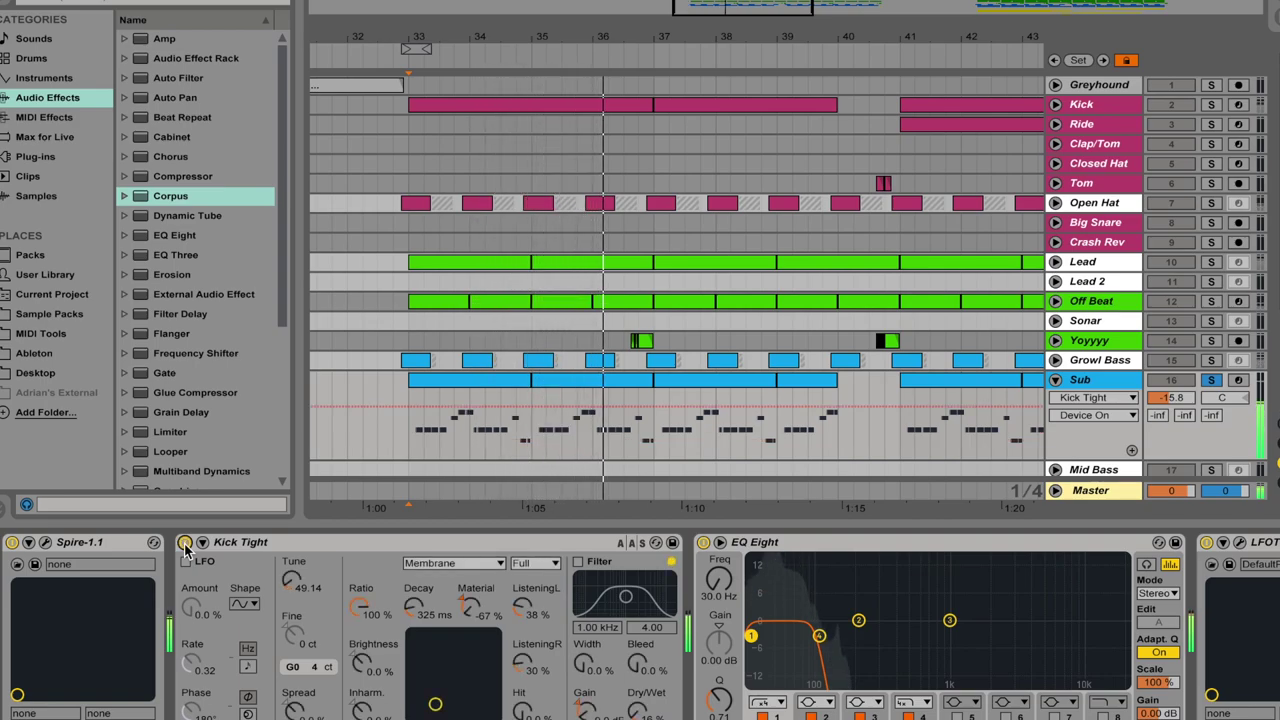
double_click(267, 549)
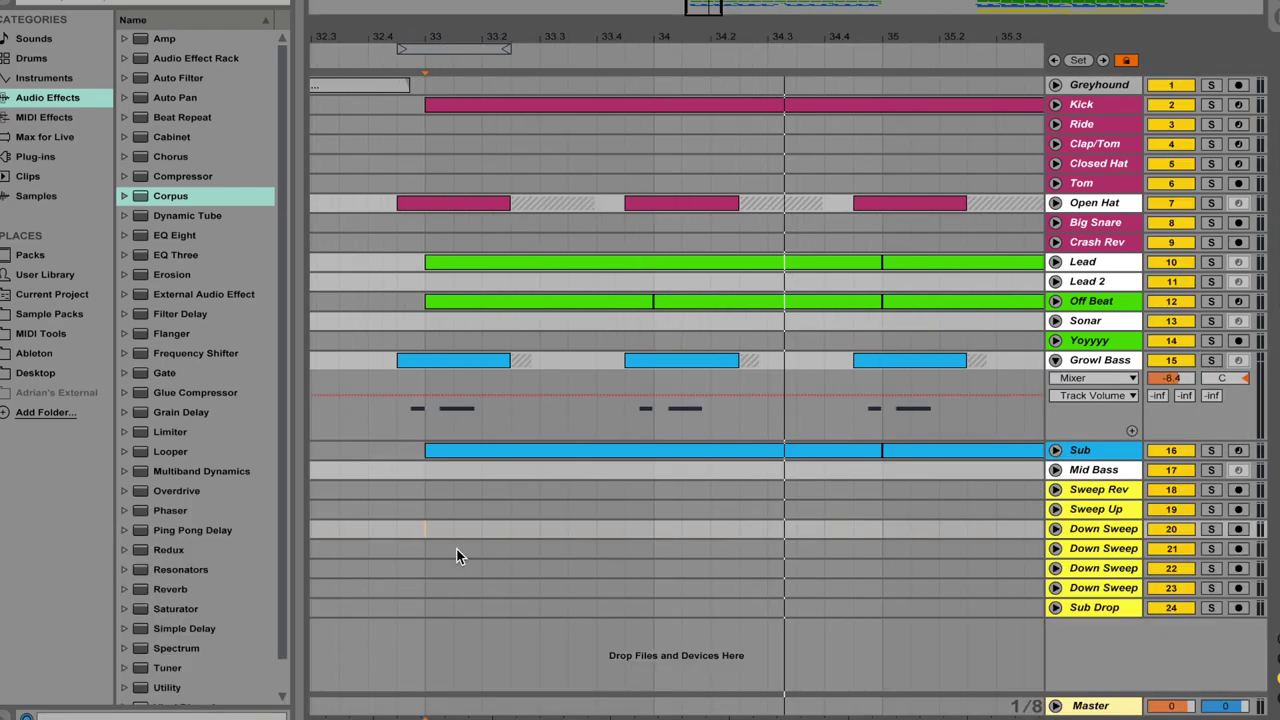
- Solo the Growl Bass track and play it from the chosen start point
click(395, 418)
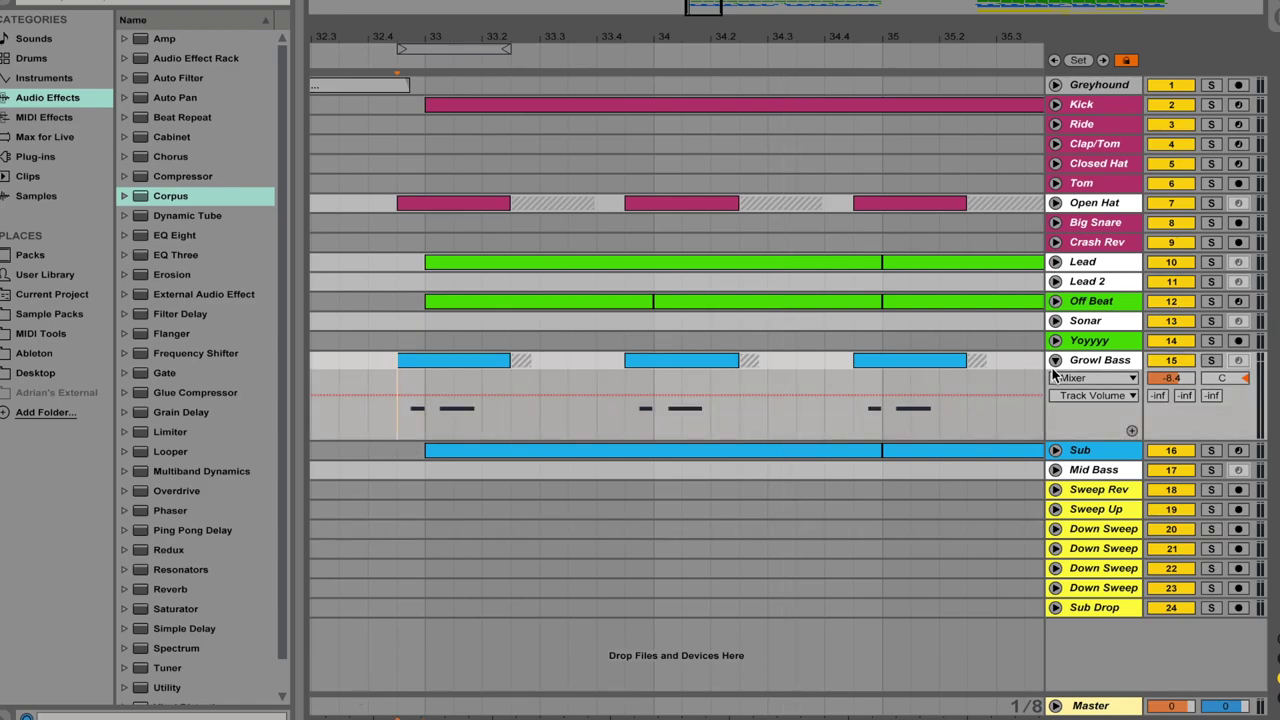
click(1208, 360)
click(1122, 366)
key(space)
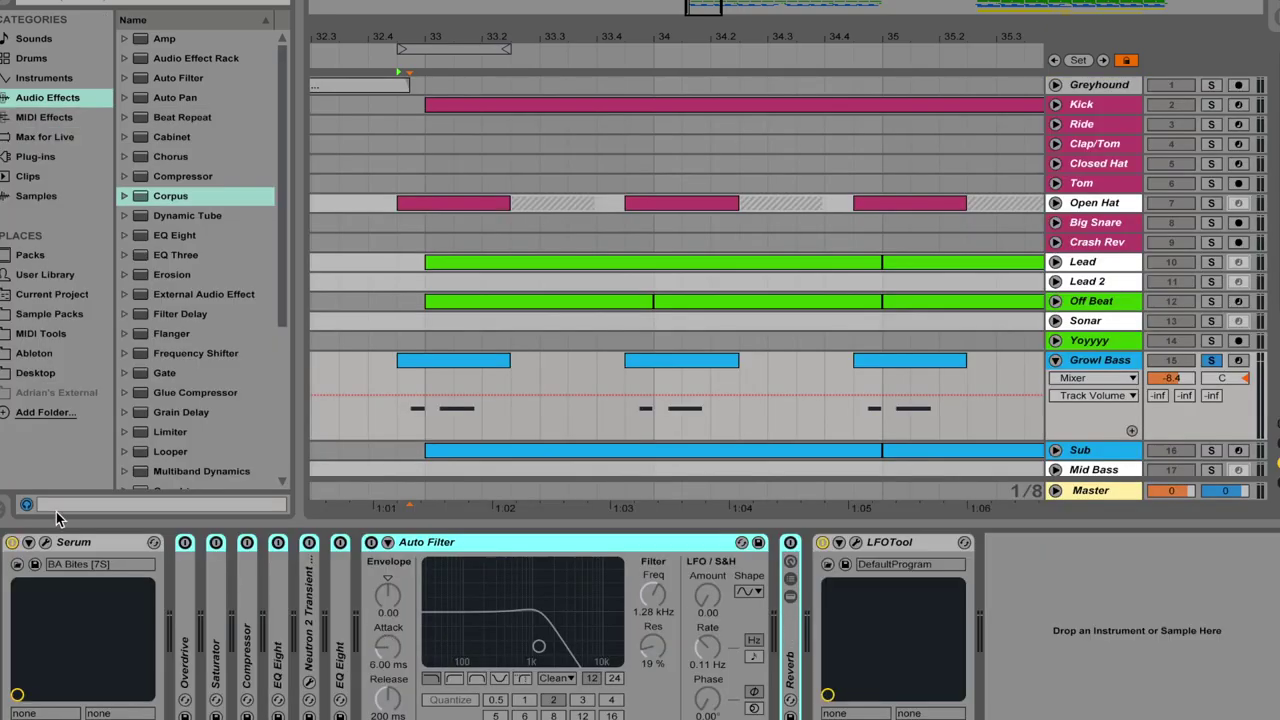
- Open and close the Serum patch, then replay Growl Bass from its first clip
click(45, 542)
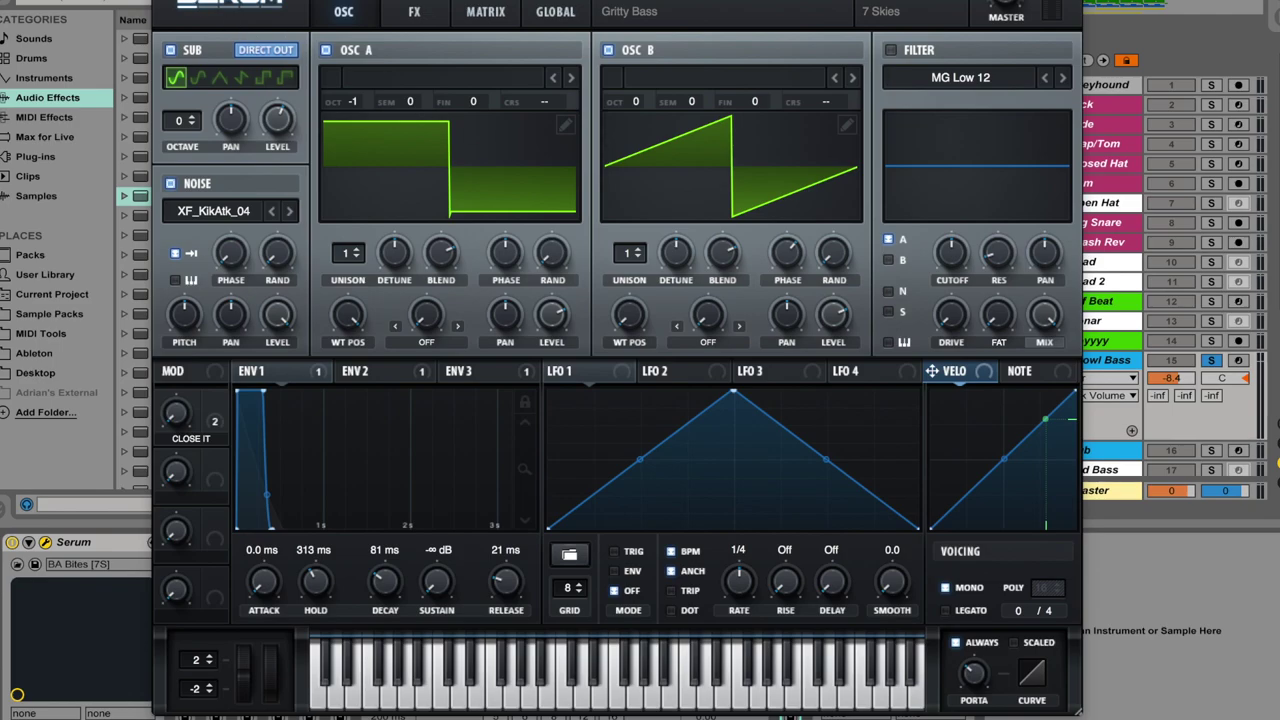
click(165, 3)
click(386, 414)
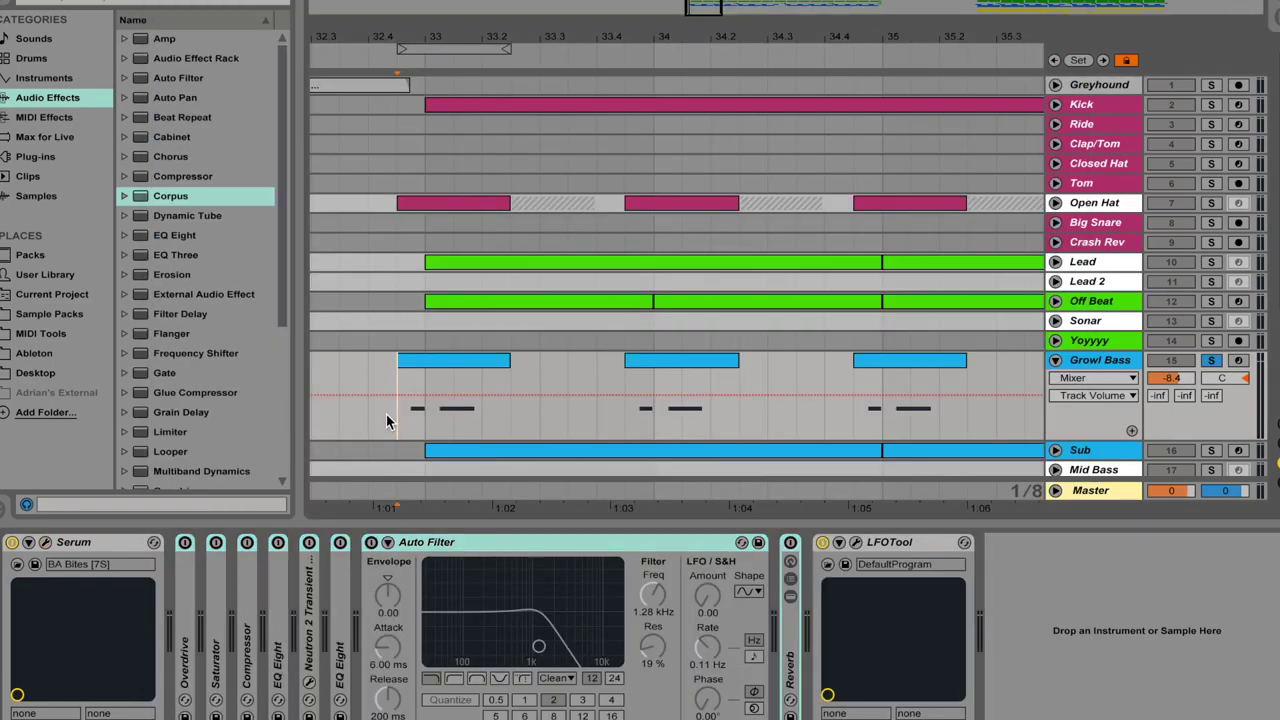
key(space)
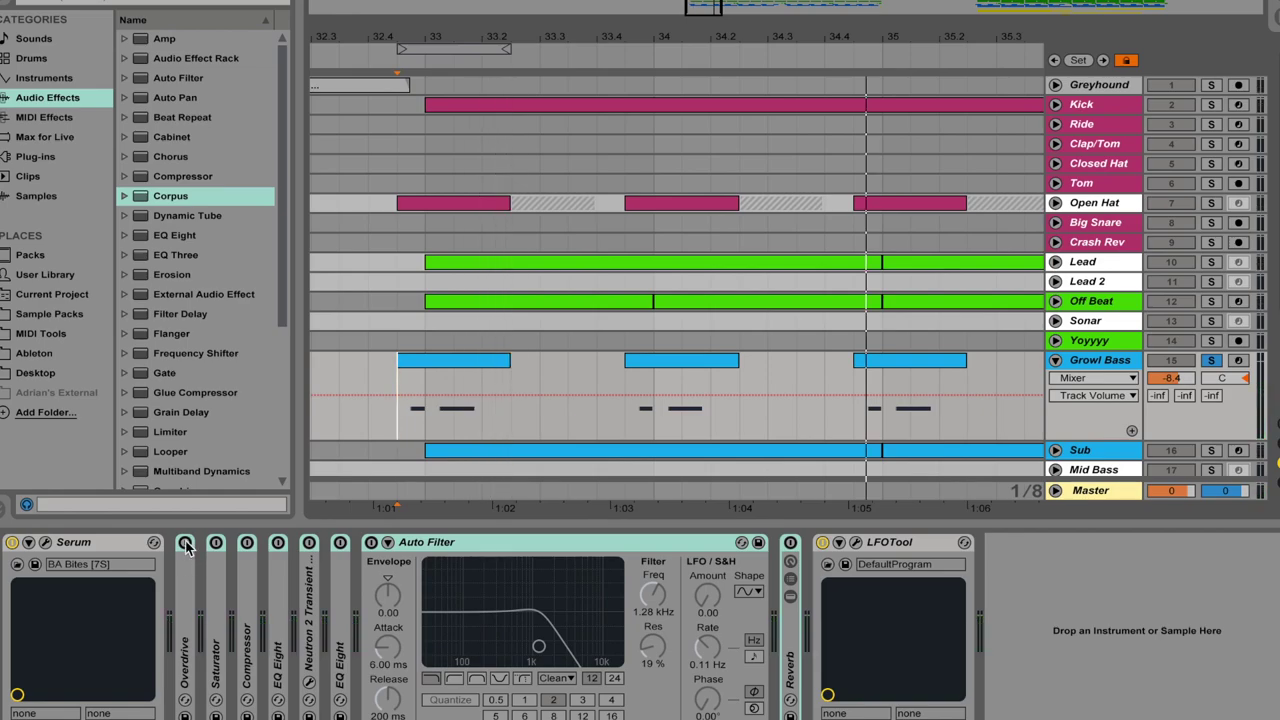
- Switch on Overdrive, Saturator and Compressor, briefly expanding the Compressor
click(186, 545)
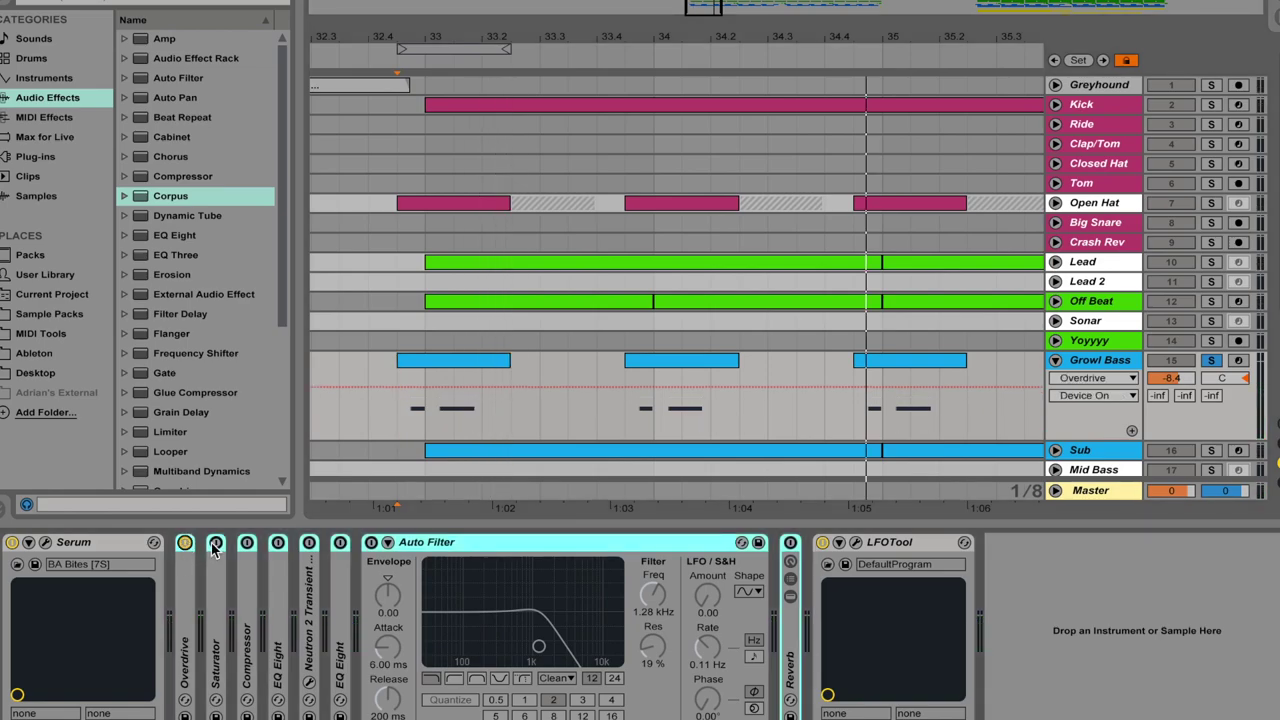
click(215, 543)
double_click(242, 587)
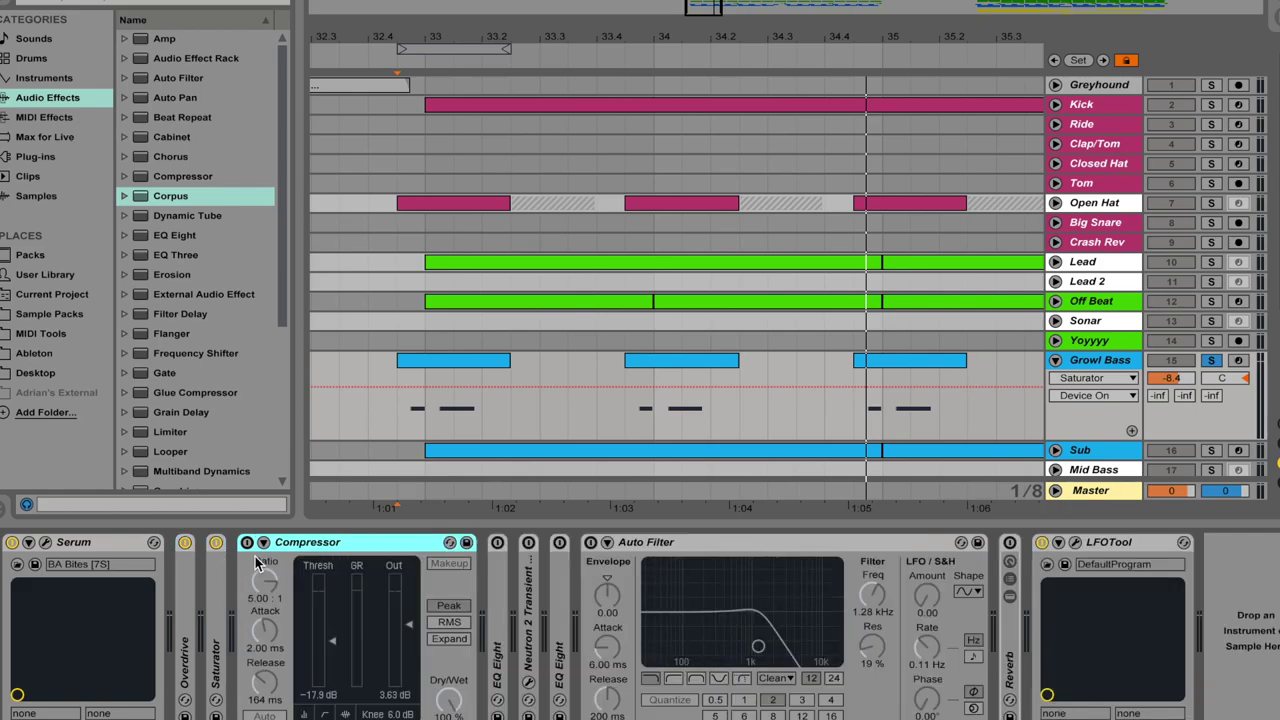
click(246, 542)
double_click(295, 543)
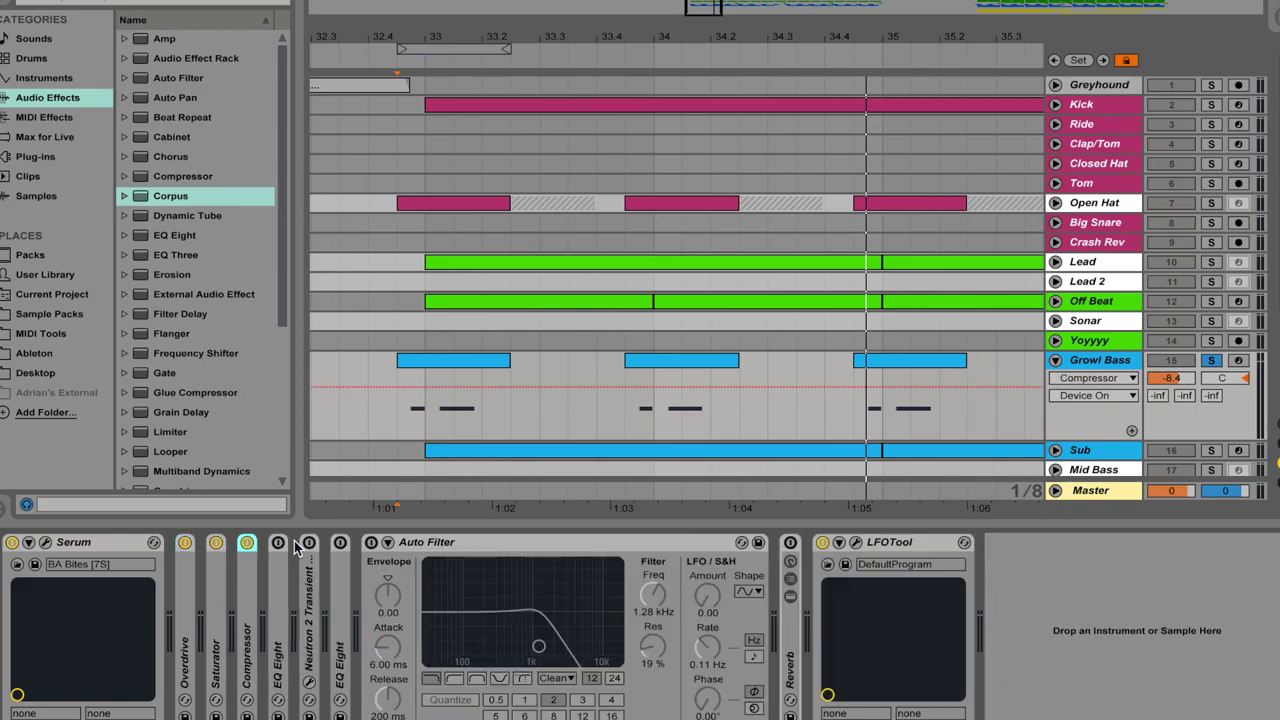
- Switch on and expand EQ Eight, then close the Neutron transient shaper window
click(278, 543)
double_click(274, 555)
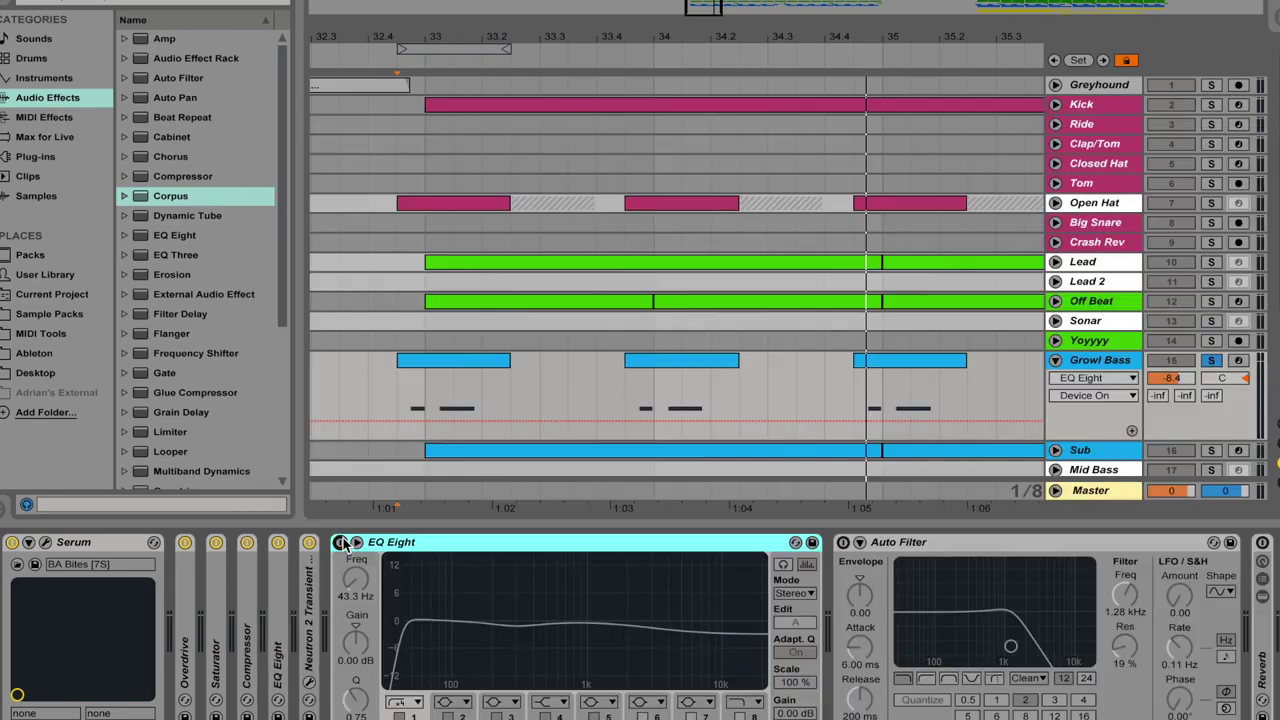
click(266, 118)
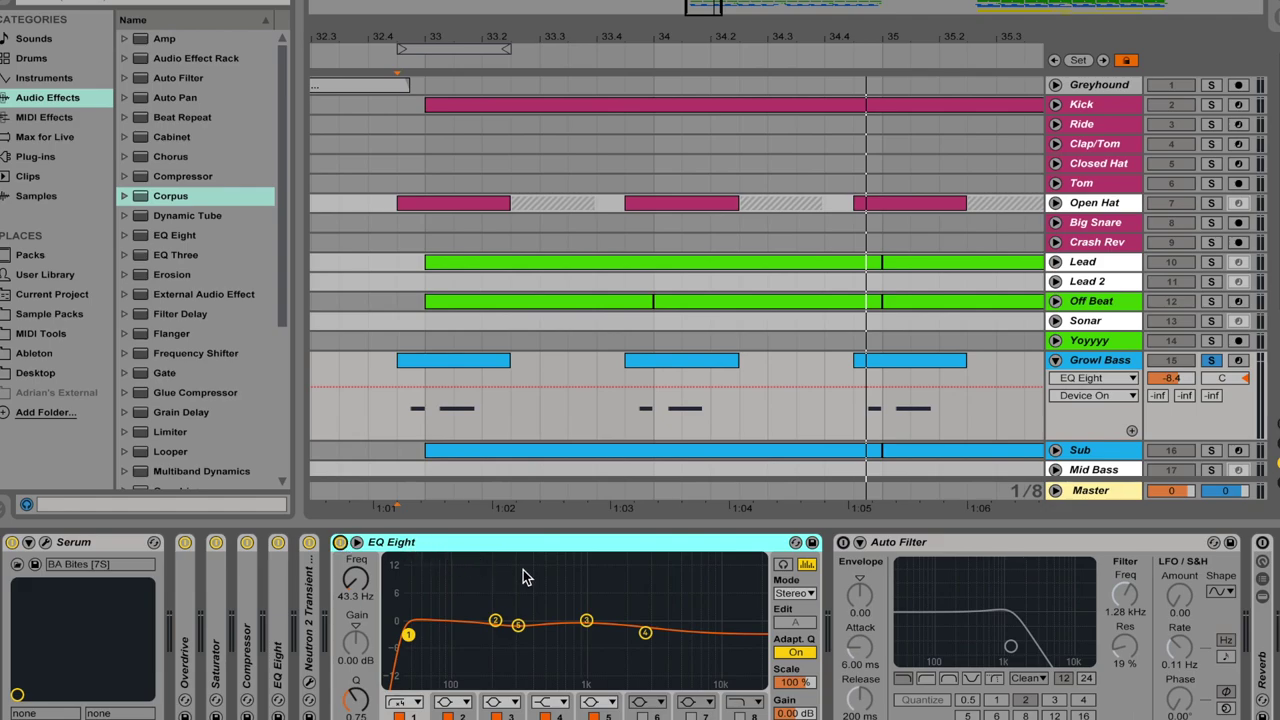
- Fold Growl Bass's EQ Eight and Auto Filter to reveal the two-chain Reverb rack
double_click(577, 551)
click(670, 716)
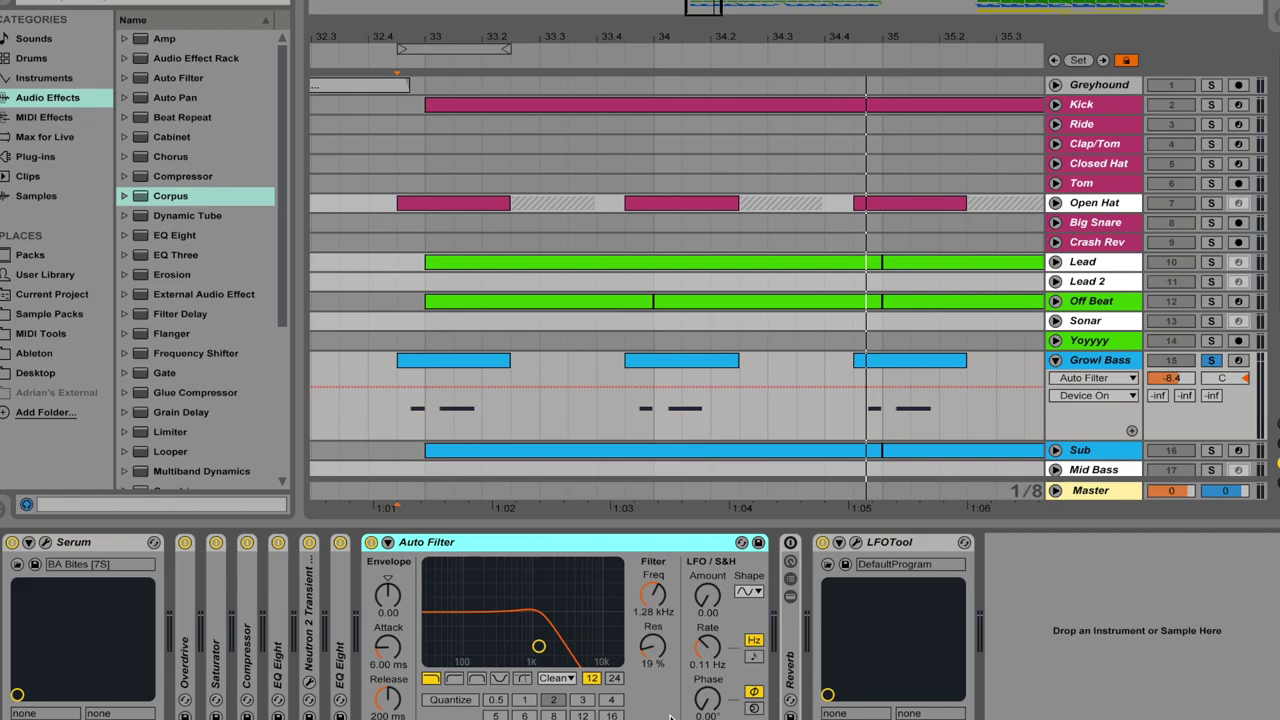
double_click(503, 543)
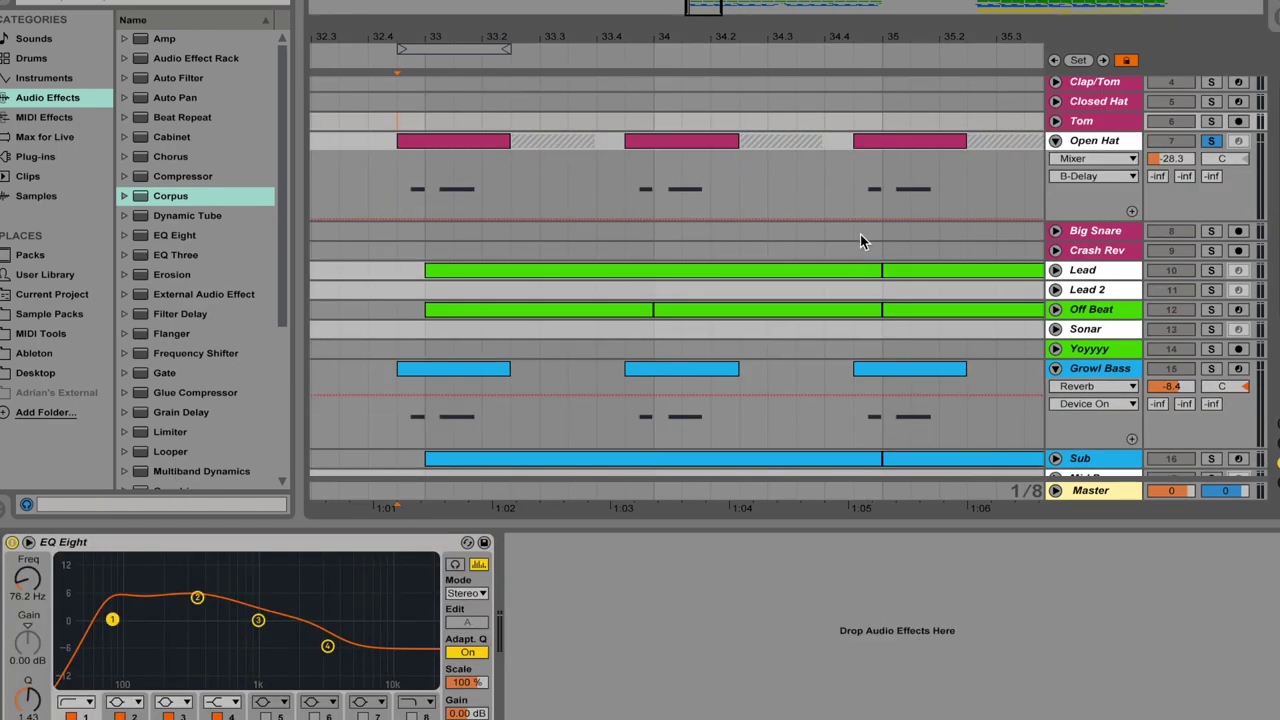
- Play the soloed Open Hat part, then clear the solo
key(space)
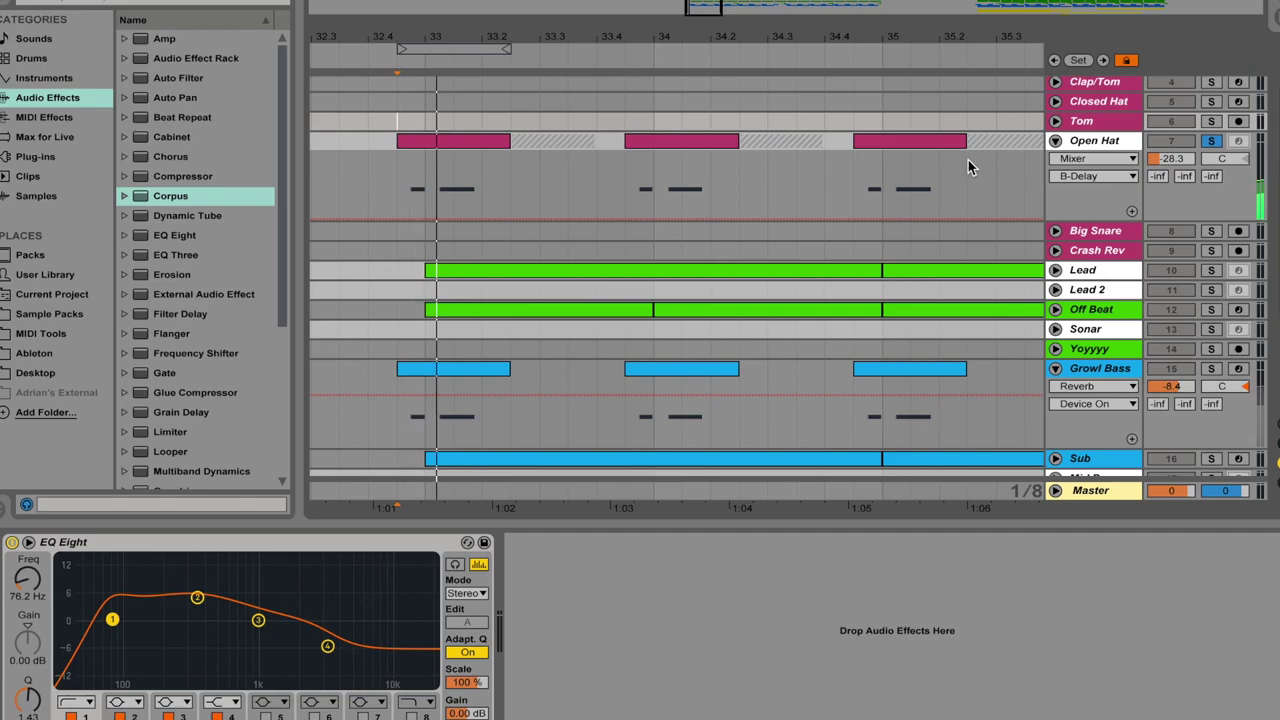
click(1211, 369)
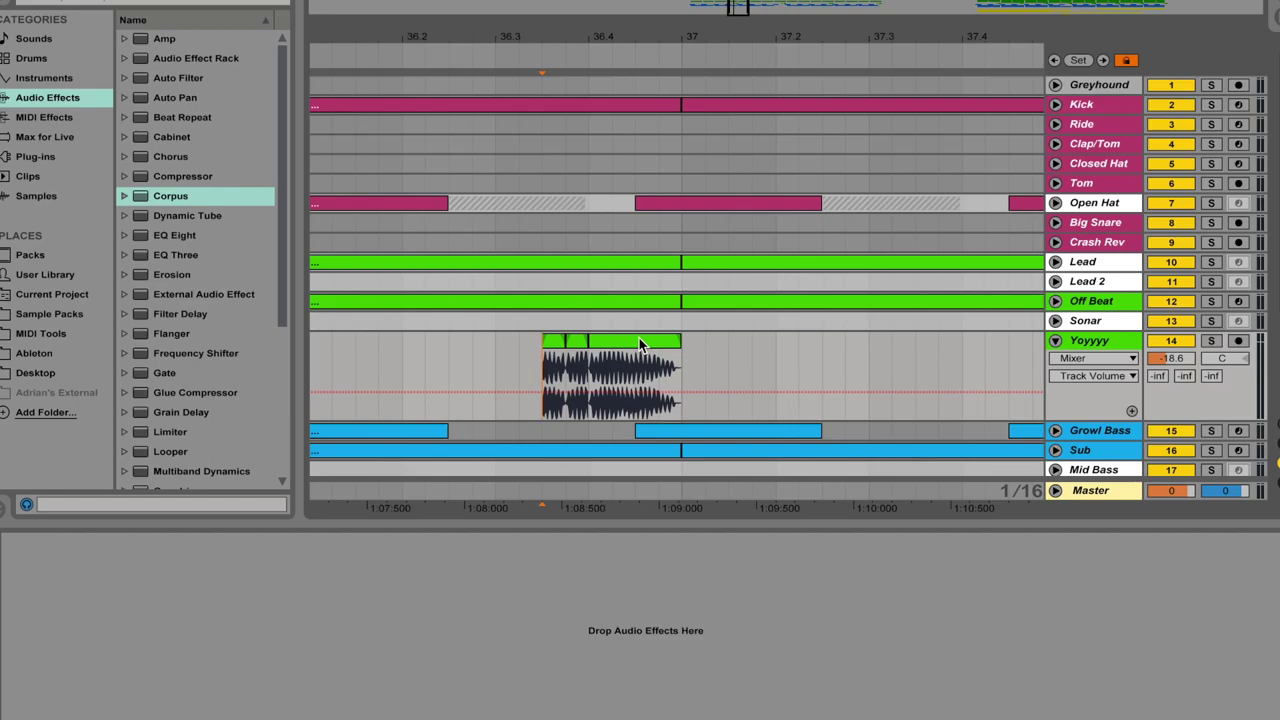
- Solo the Yoyyyy track and play its audio clip
click(1216, 341)
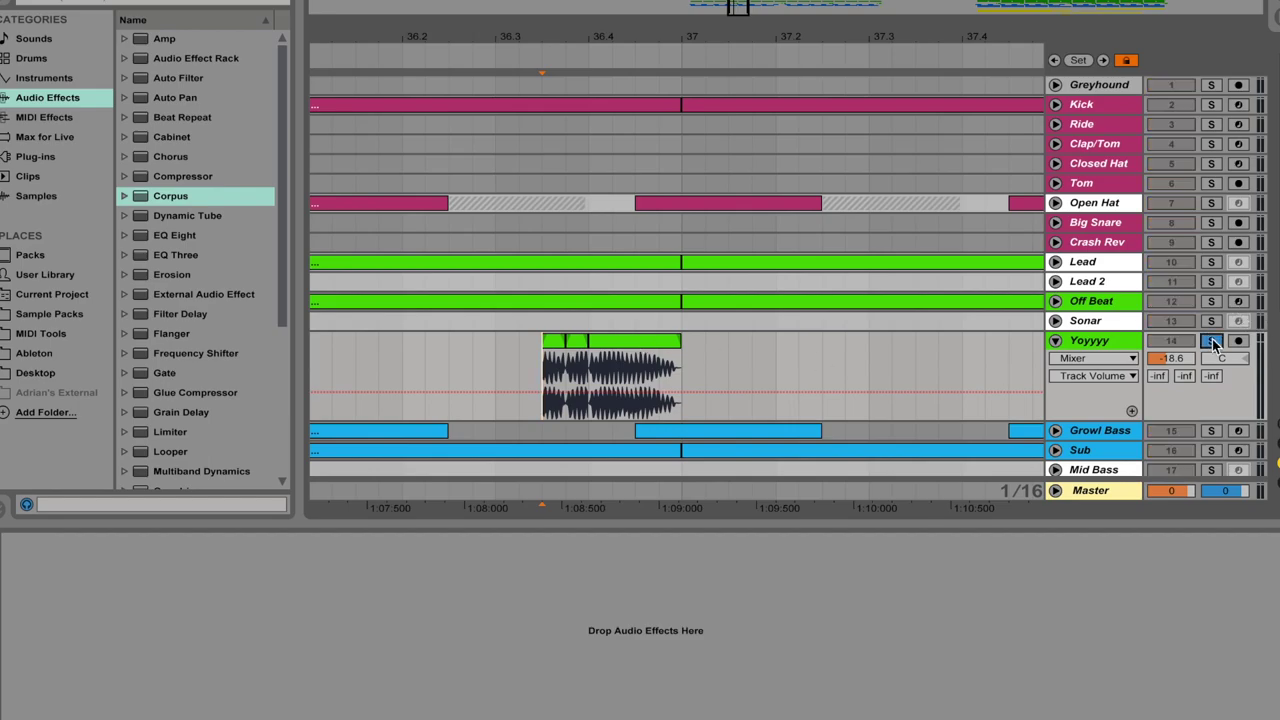
click(628, 343)
key(space)
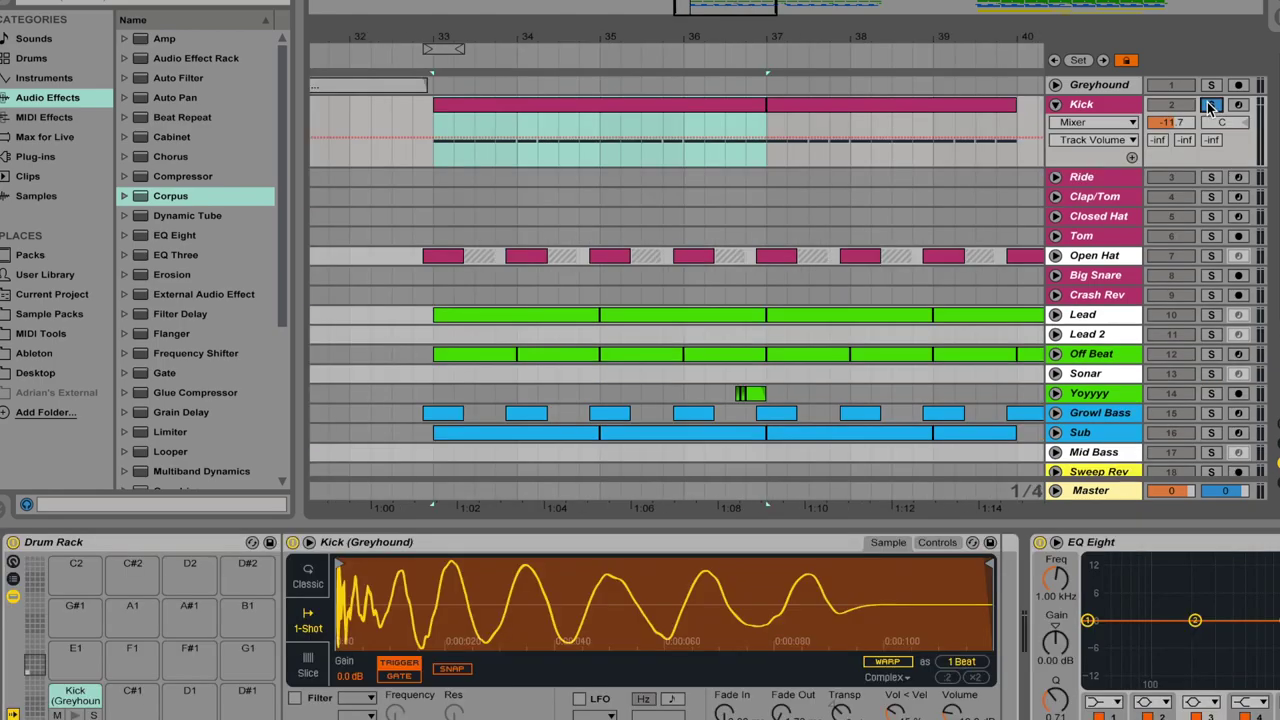
- Play the Kick, then solo Tom and play on through to the Ride part
key(space)
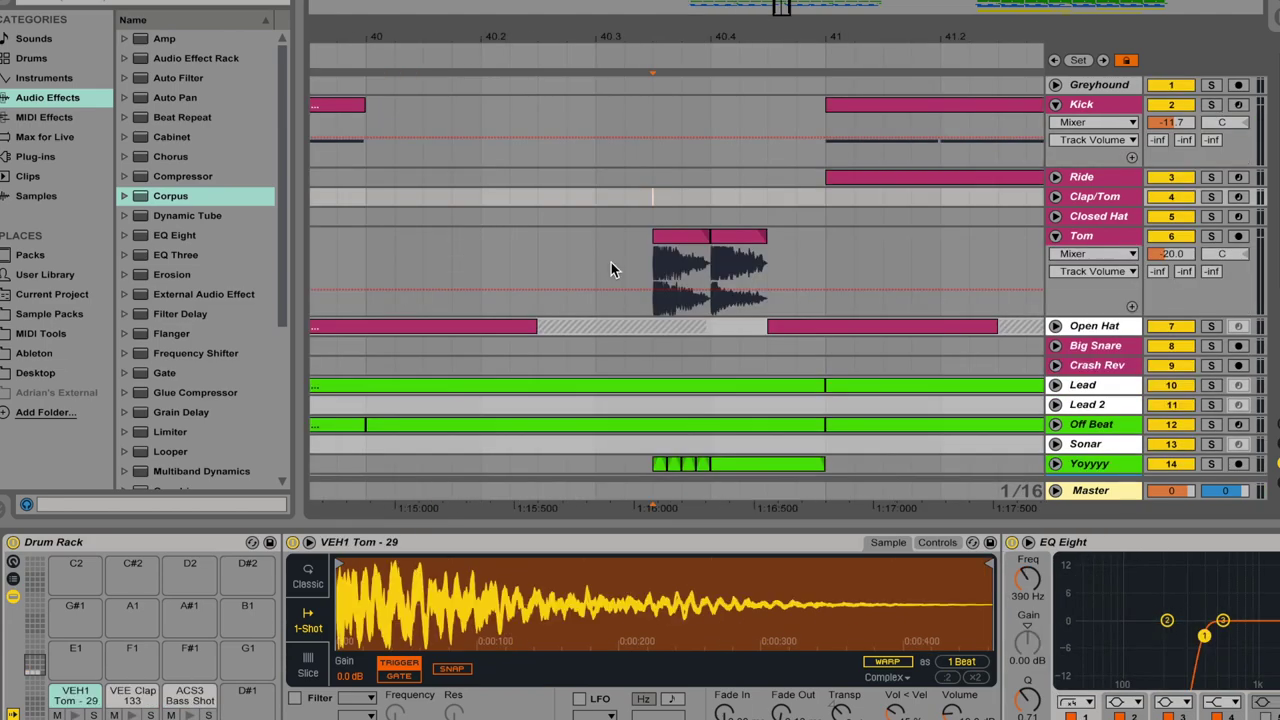
click(1212, 236)
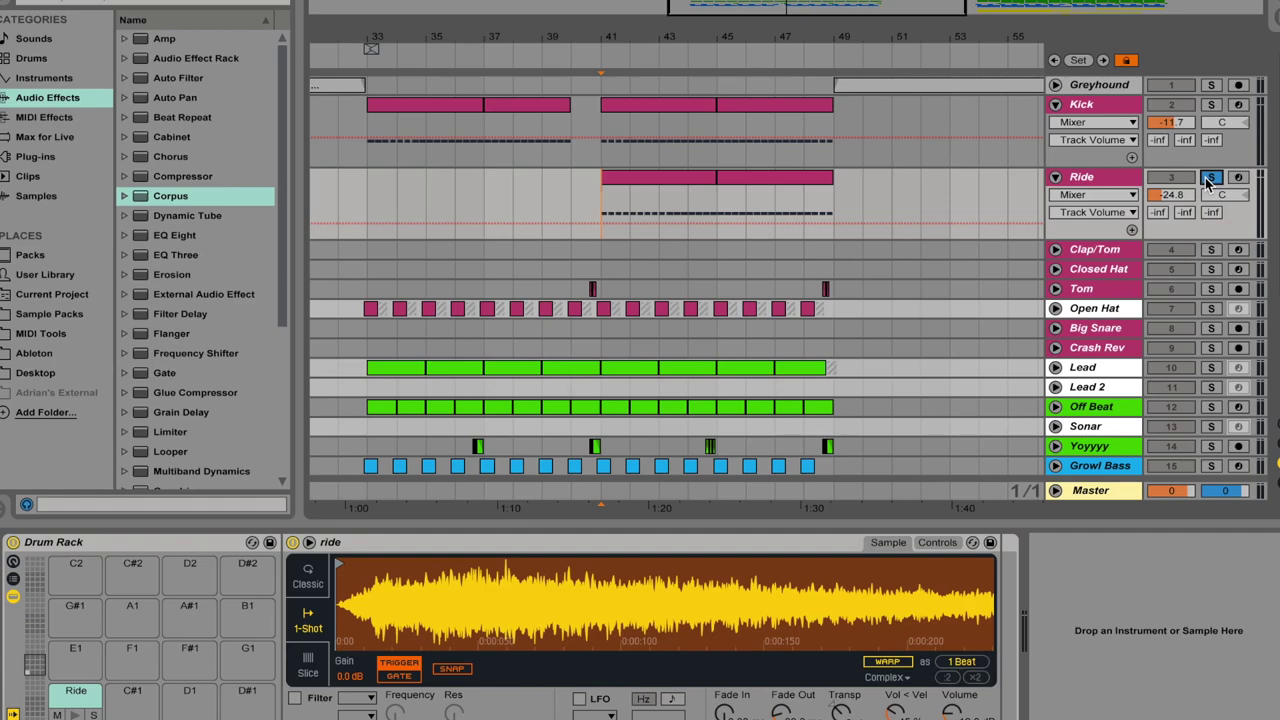
key(space)
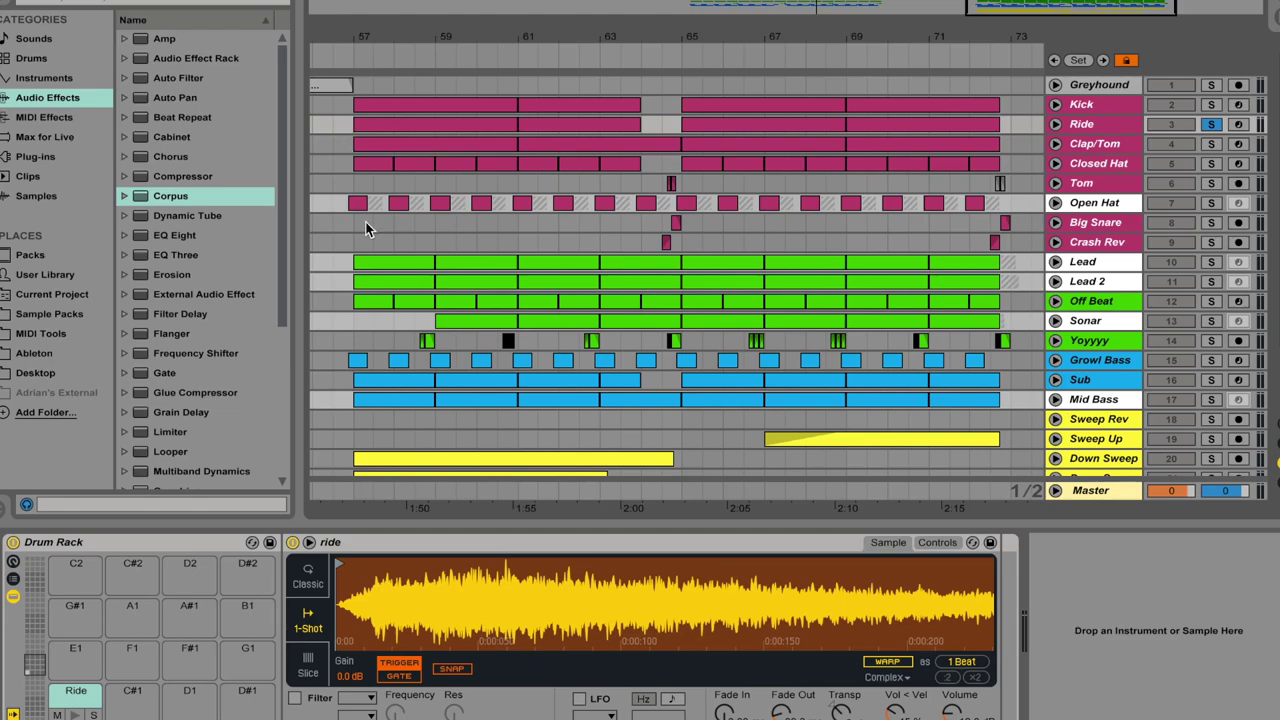
- Show Lead 2's devices, play it, and fold its Audio Effect Rack into a strip
click(1115, 284)
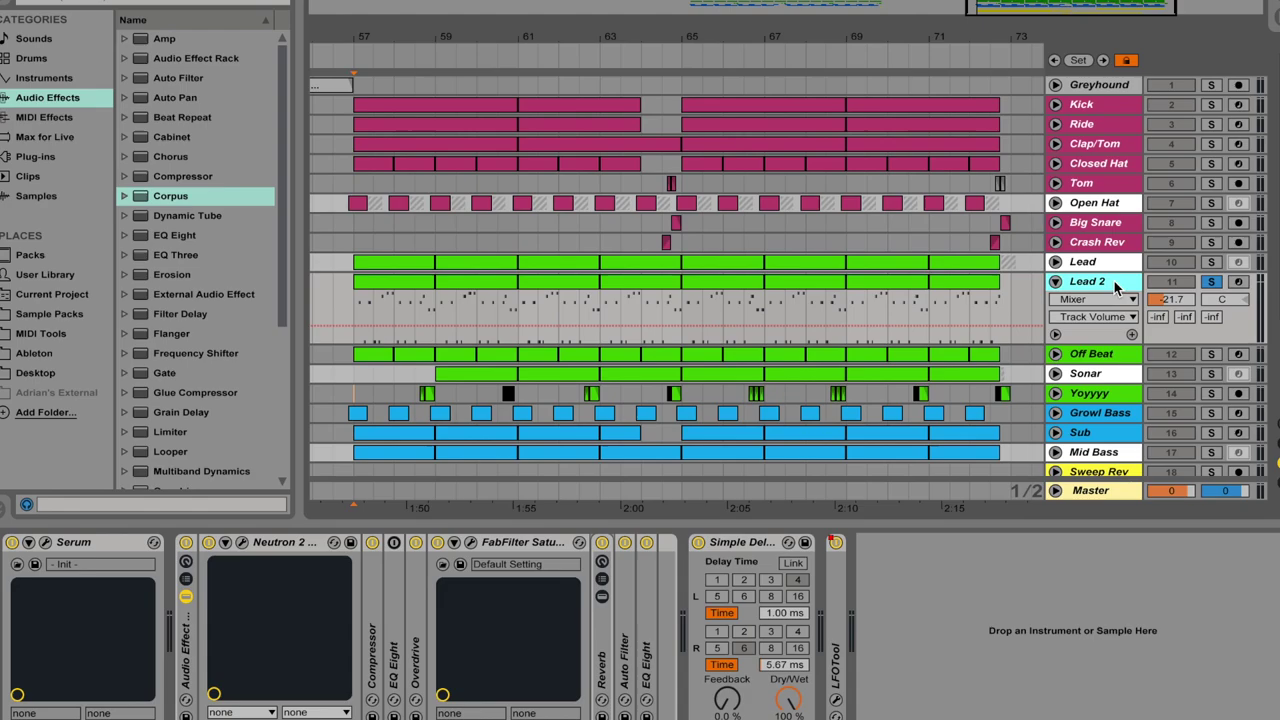
key(space)
click(185, 543)
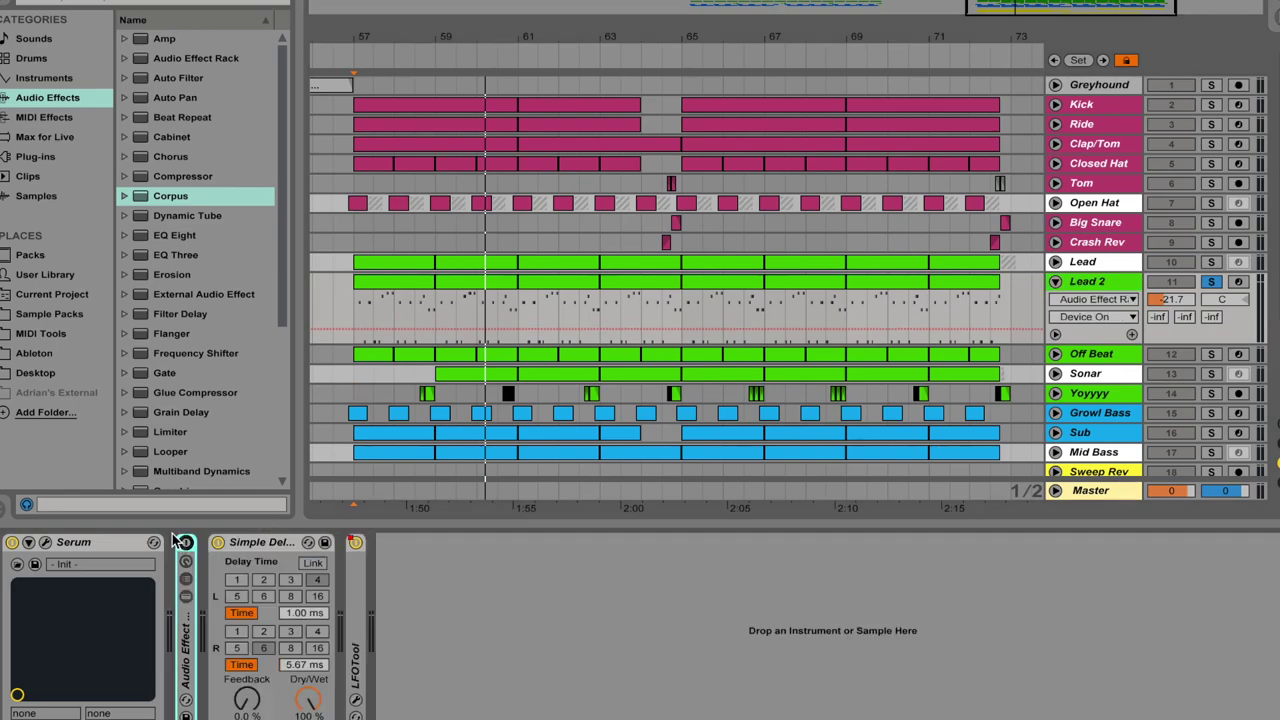
- Open Lead 2's Serum editor showing square-wave oscillators and the MG Low 12 filter
click(45, 542)
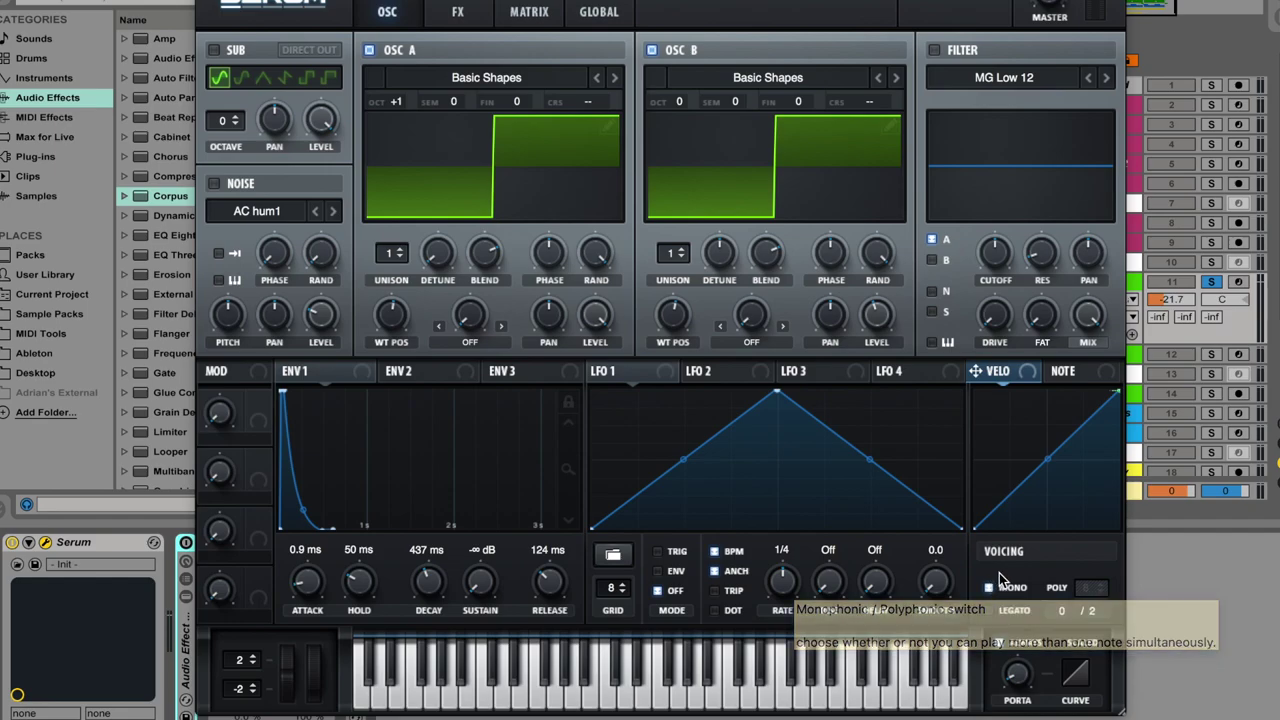
- Close Serum, fold the Simple Delay, start playback and unfold the effect rack
key(ctrl+alt+p)
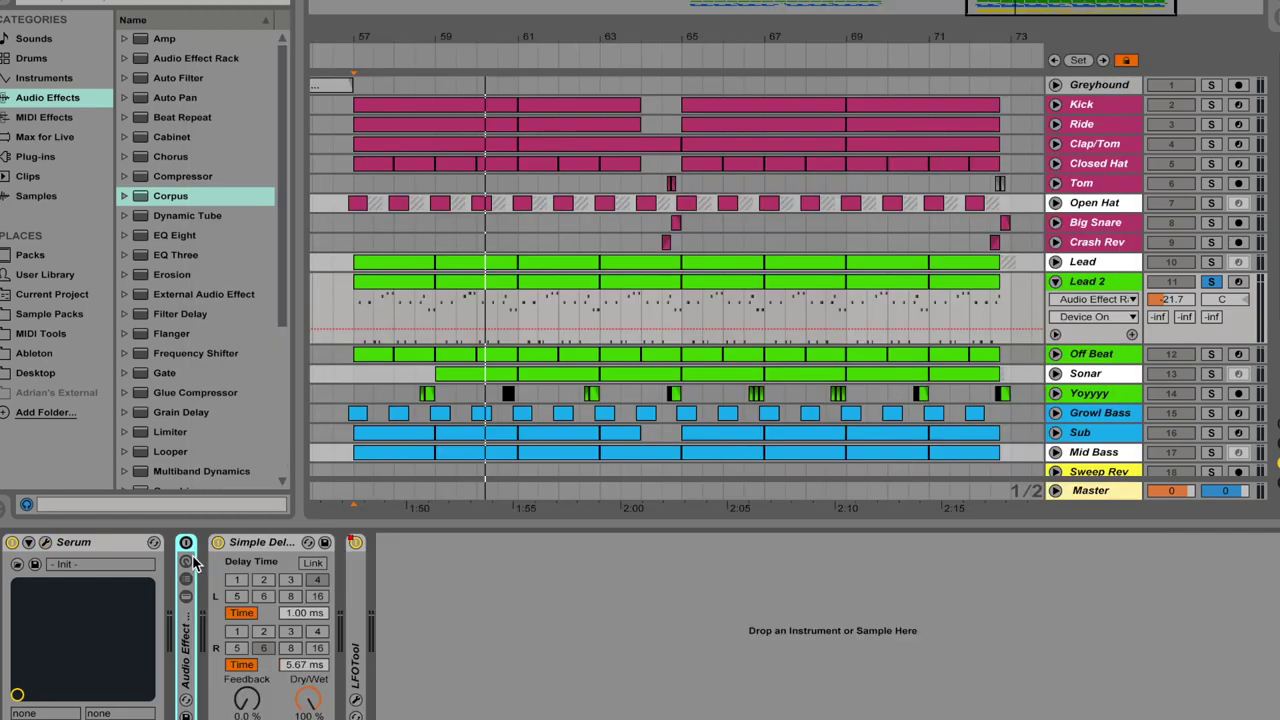
double_click(240, 545)
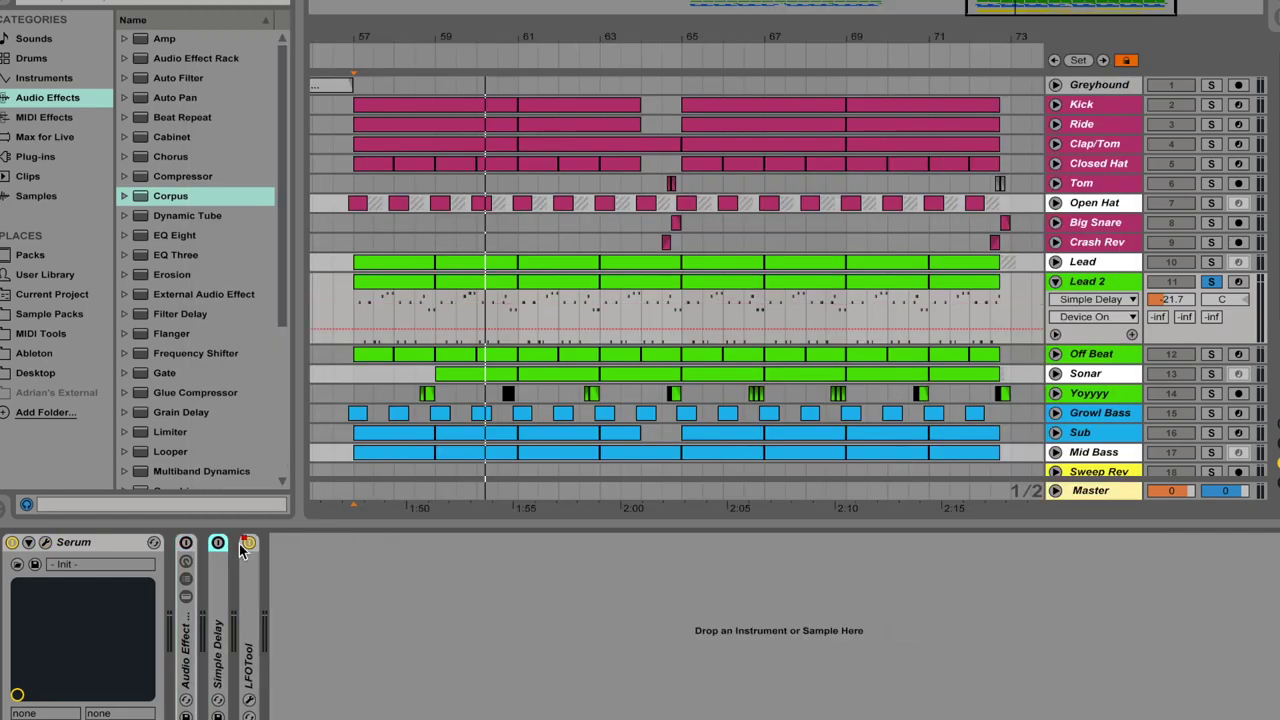
key(space)
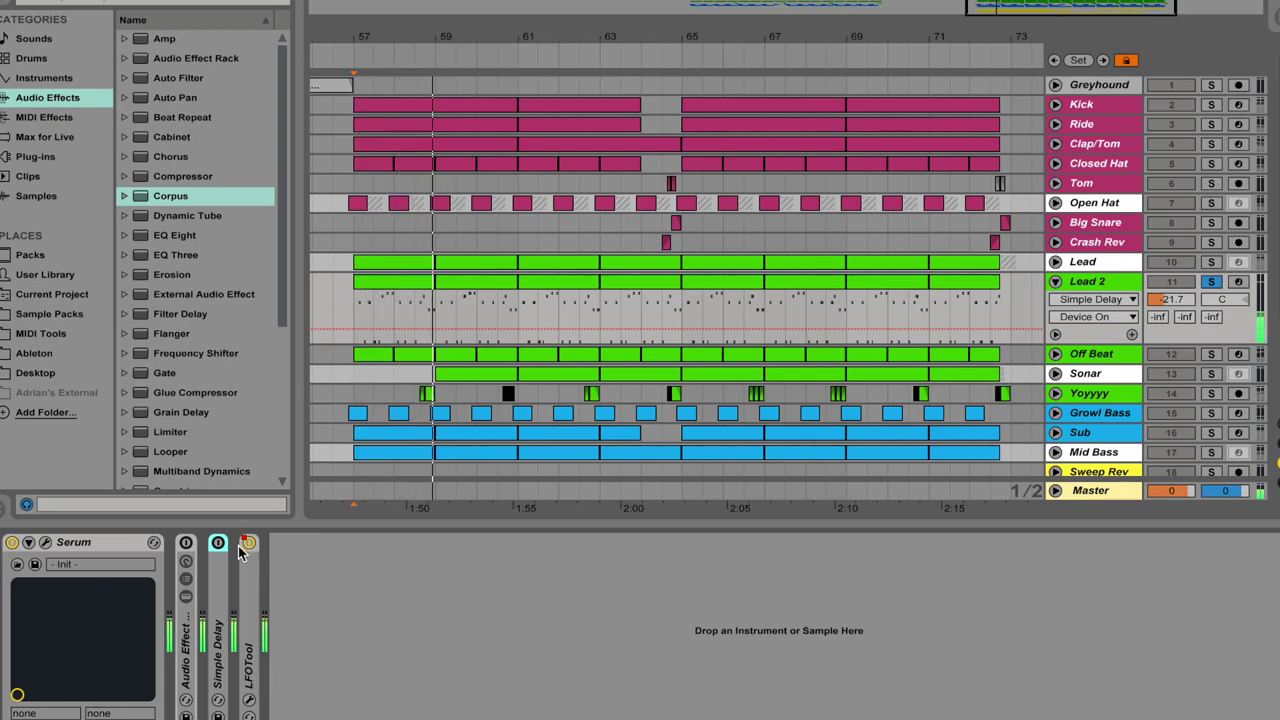
double_click(185, 628)
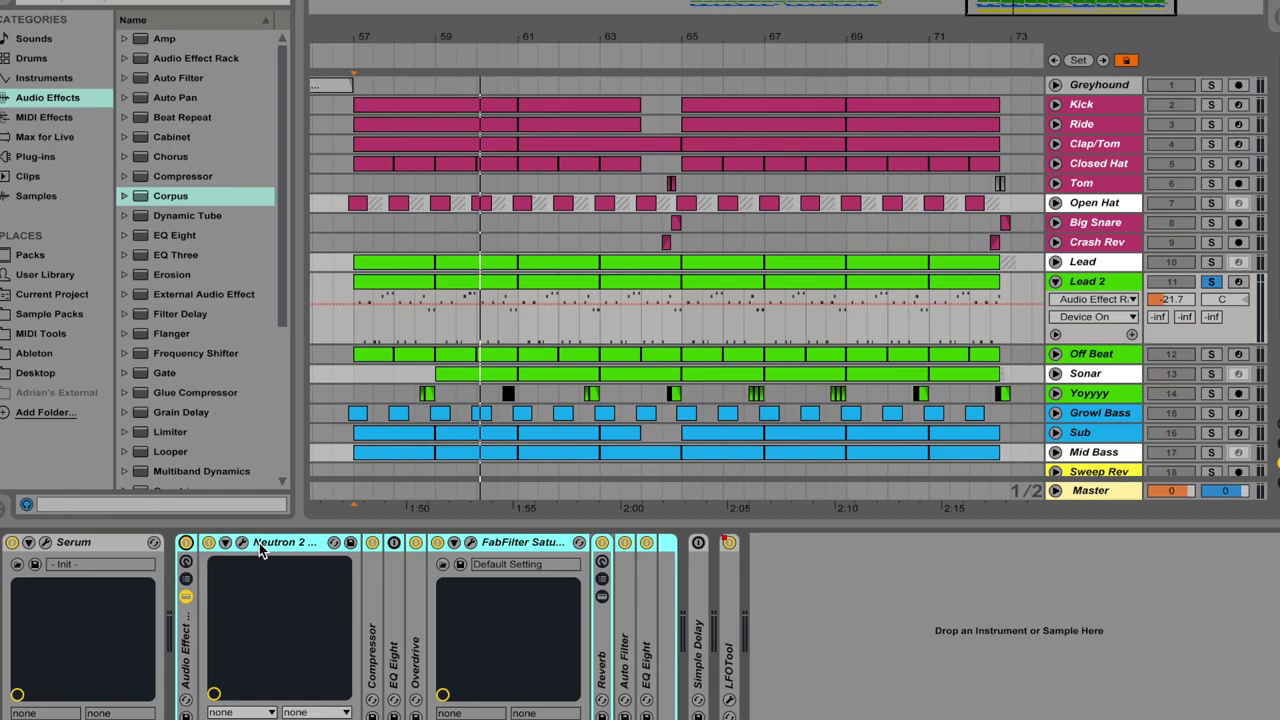
- Enter then delete 'Neutron 2', switch on Simple Delay and replay to compare
text(Neutron 2)
key(Return)
key(Delete)
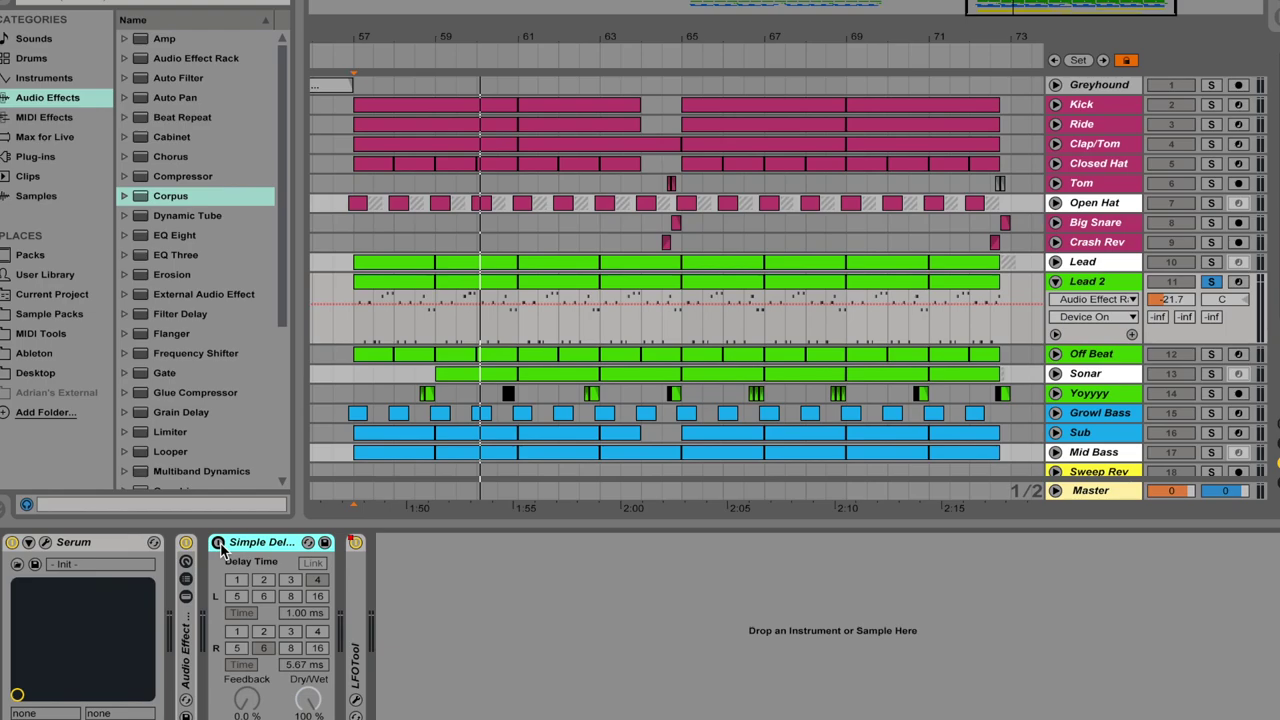
click(218, 544)
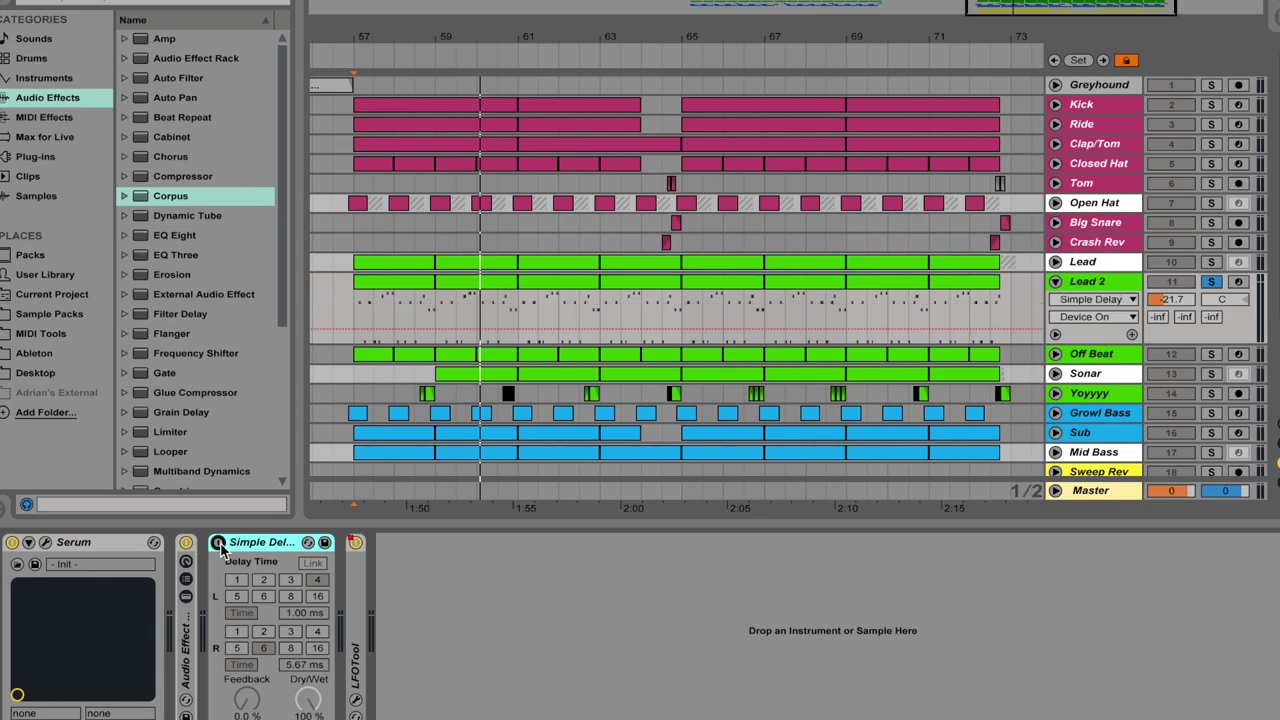
key(space)
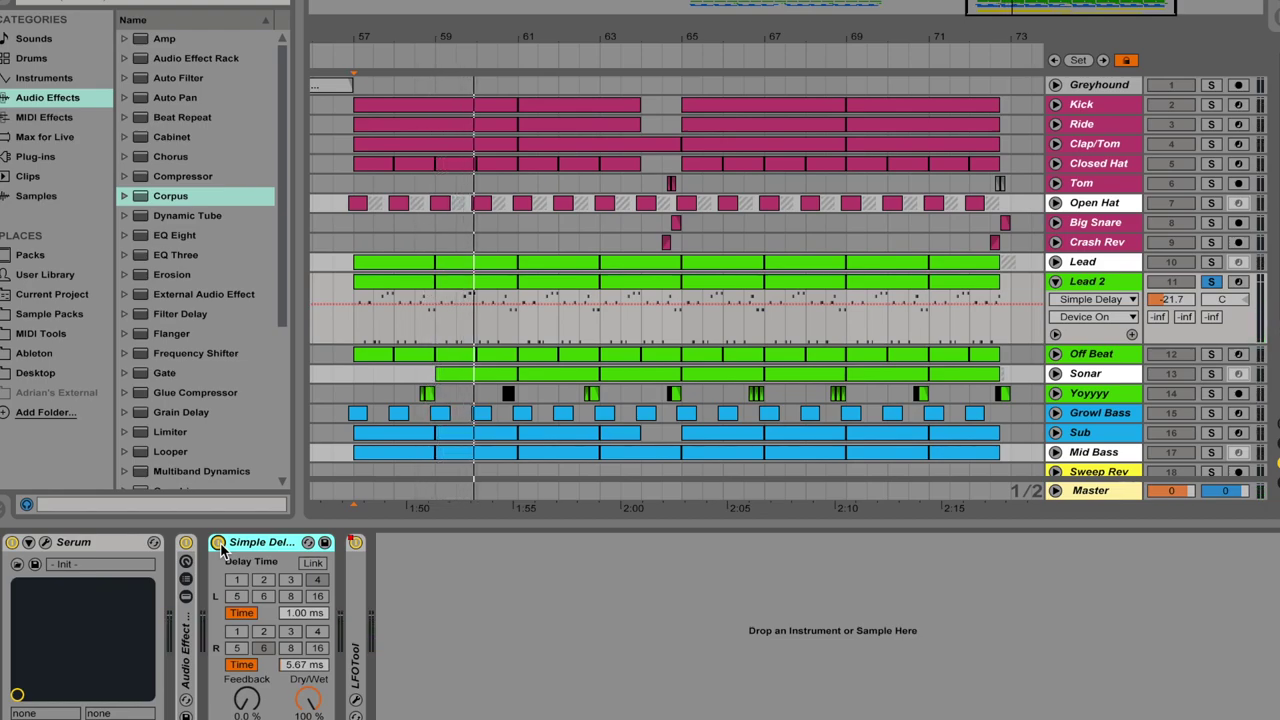
- Solo and play Sonar, opening and closing its Serum patch editor
click(435, 378)
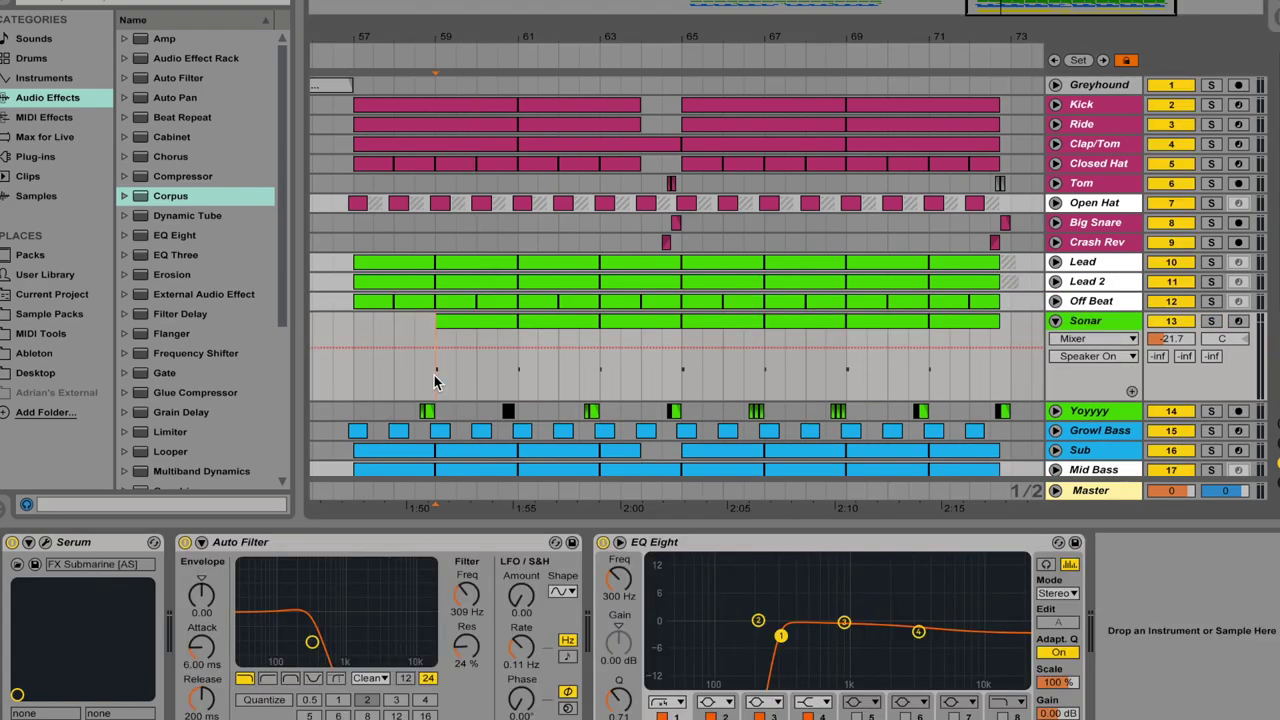
click(1210, 321)
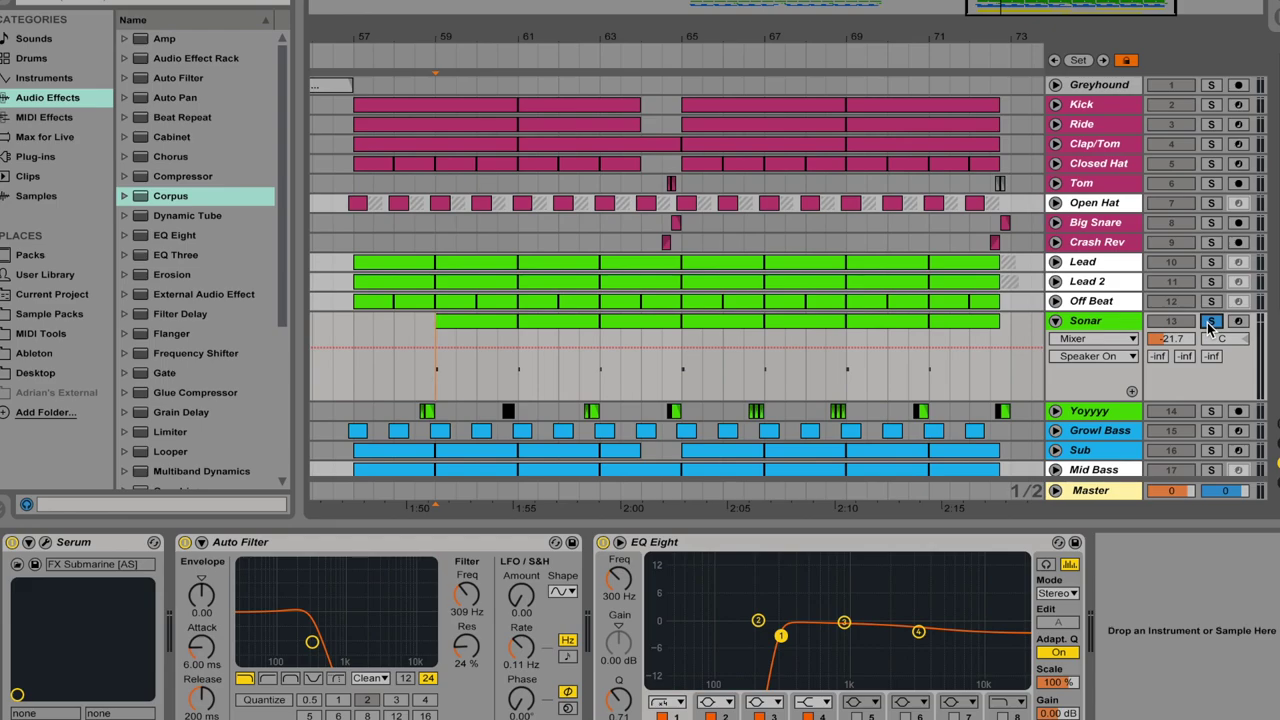
key(space)
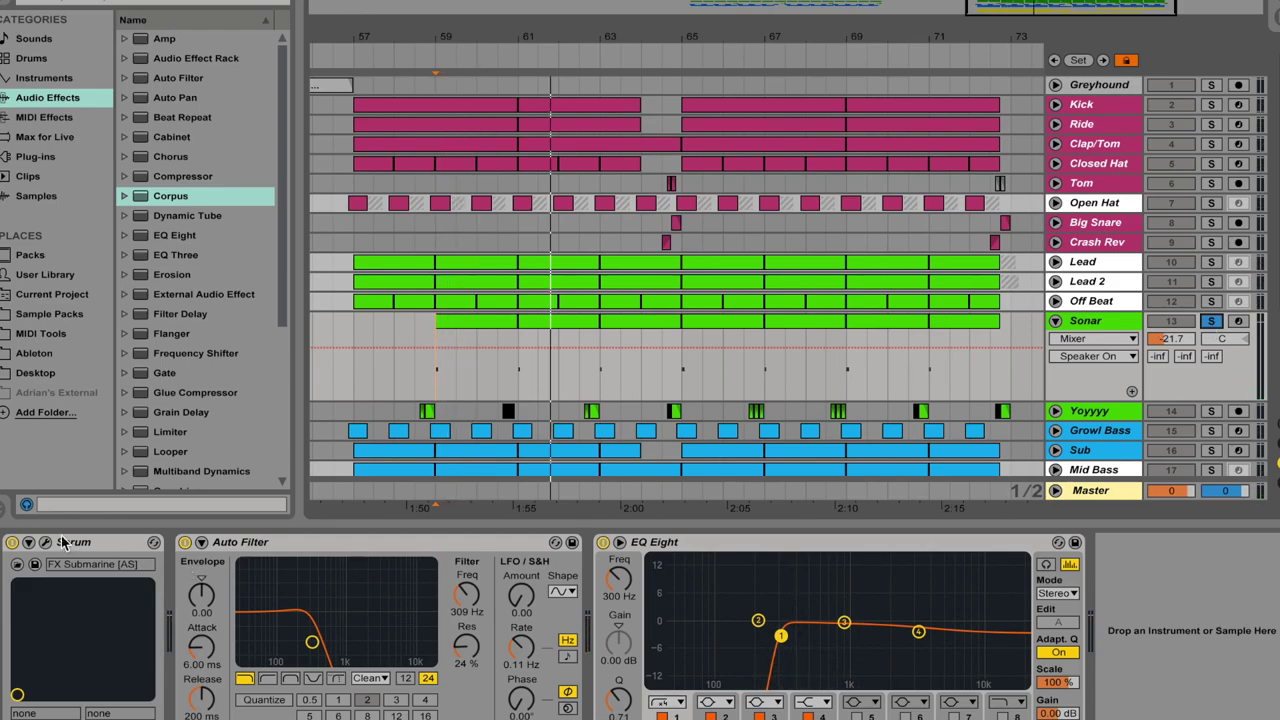
click(45, 542)
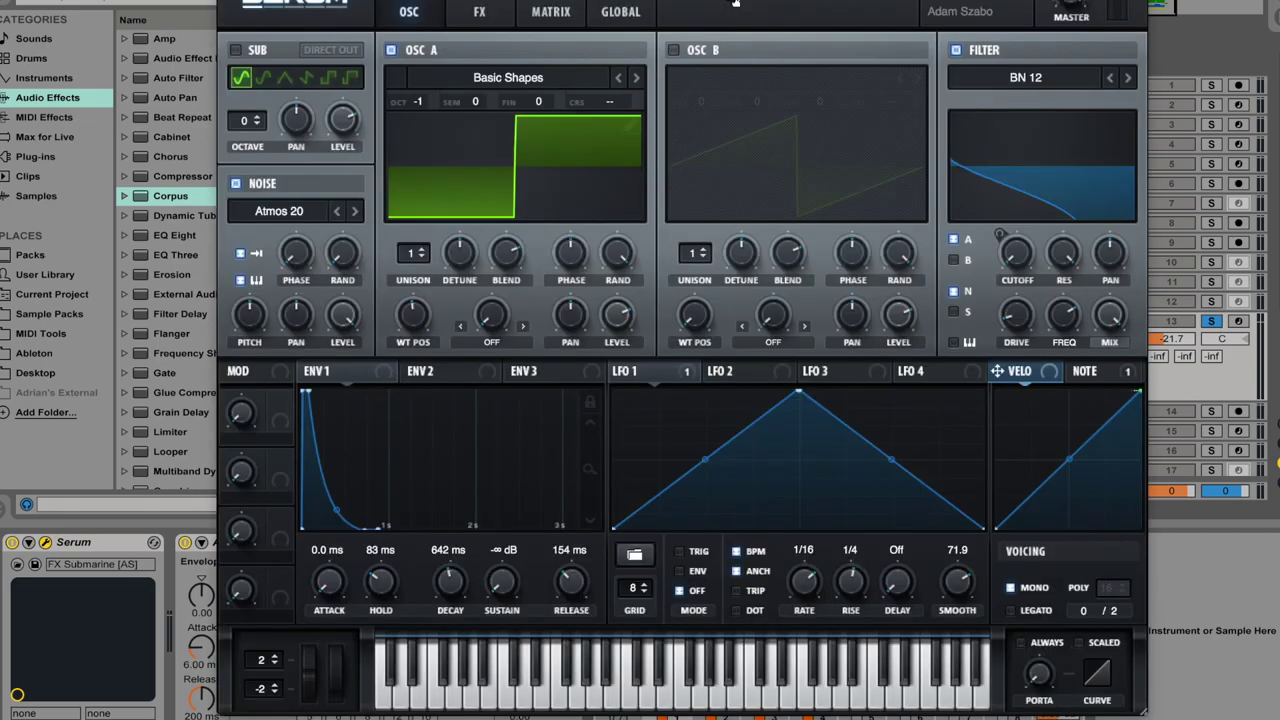
click(224, 3)
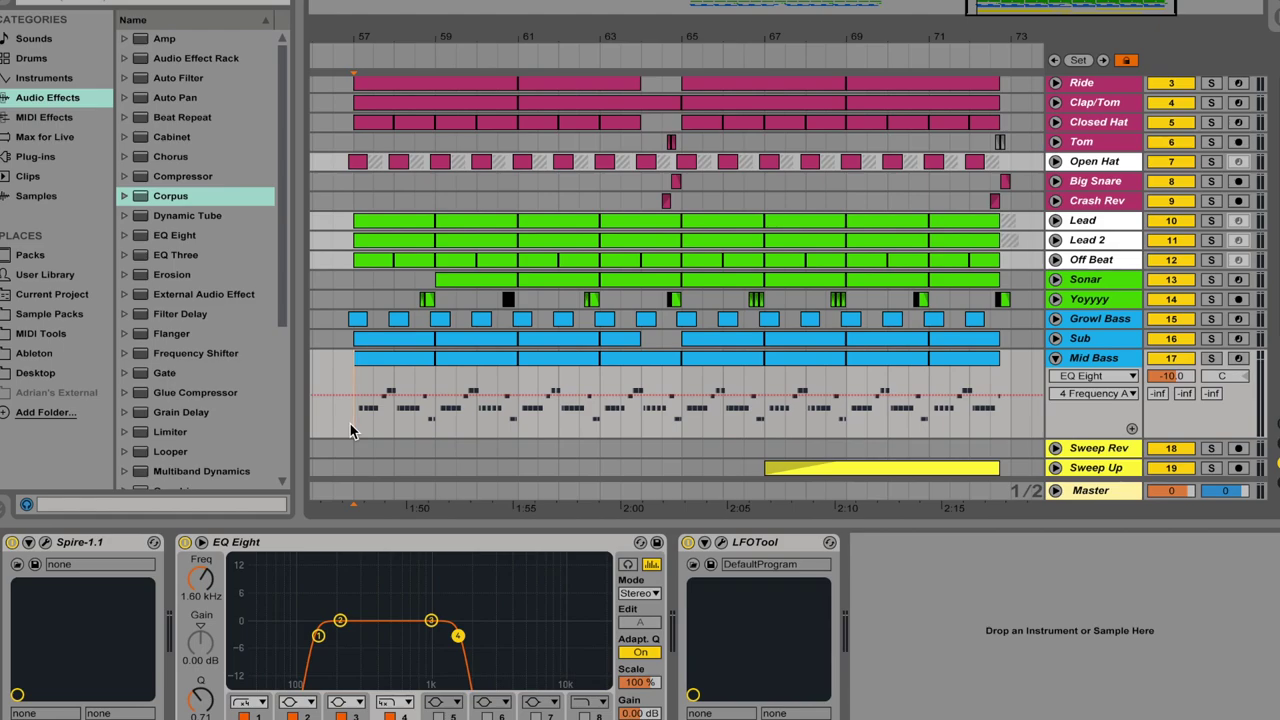
- Solo and play Mid Bass, inspecting its Spire patch before closing the editor
click(1211, 358)
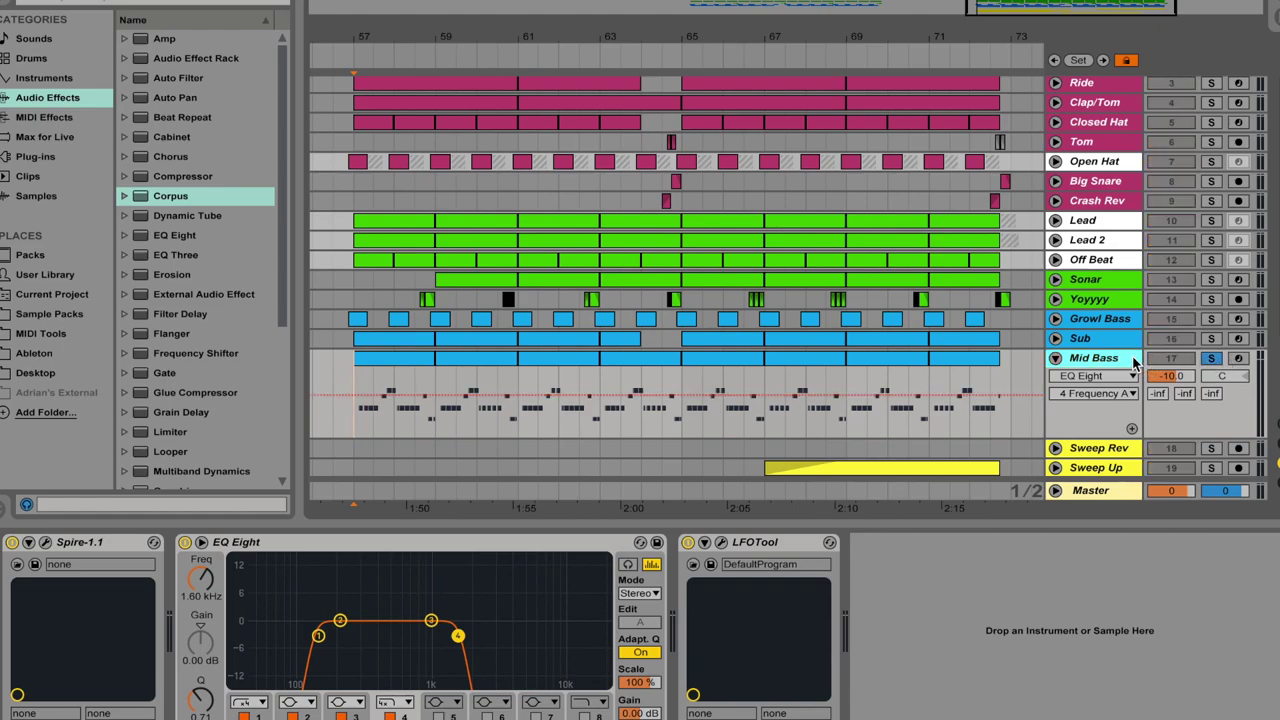
key(space)
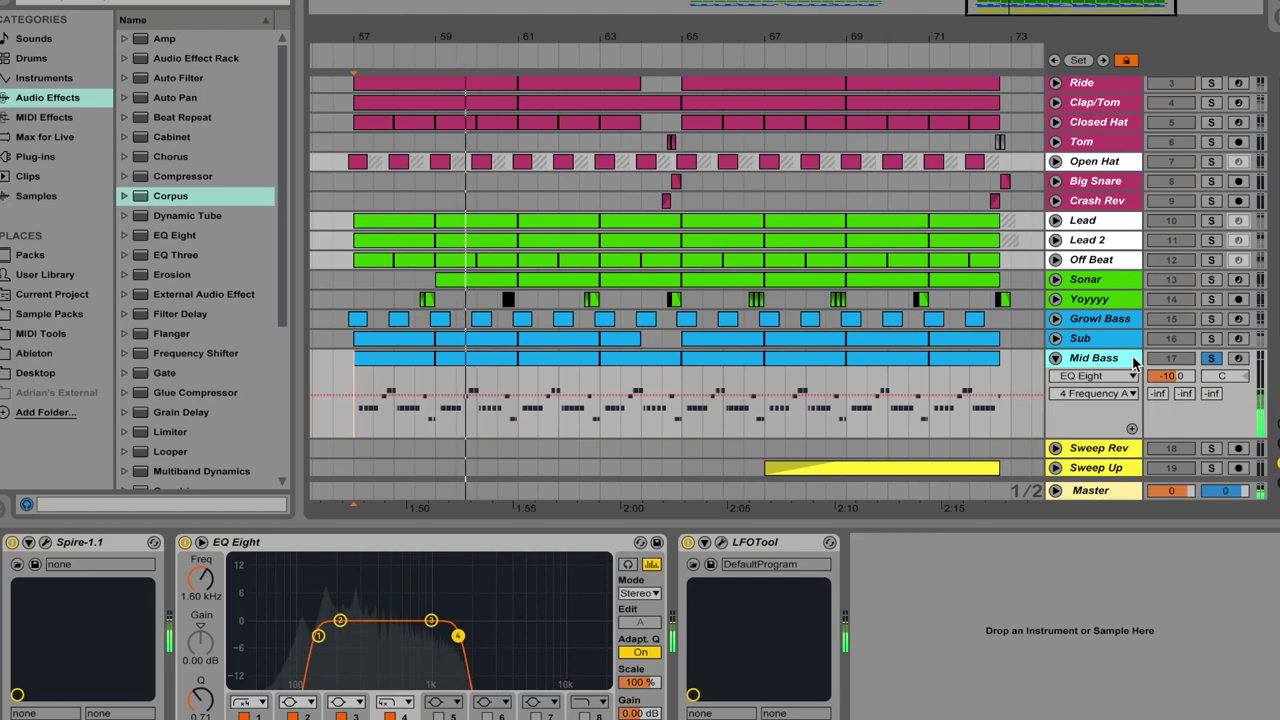
click(46, 544)
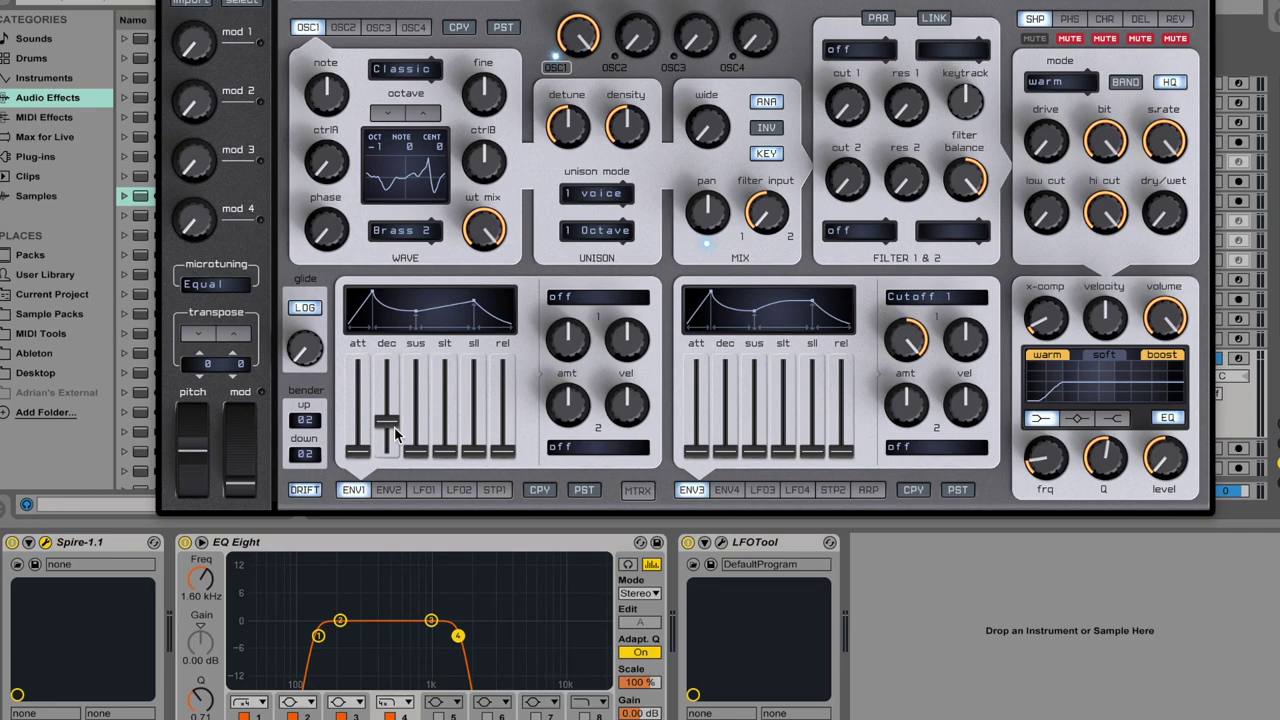
key(ctrl+alt+p)
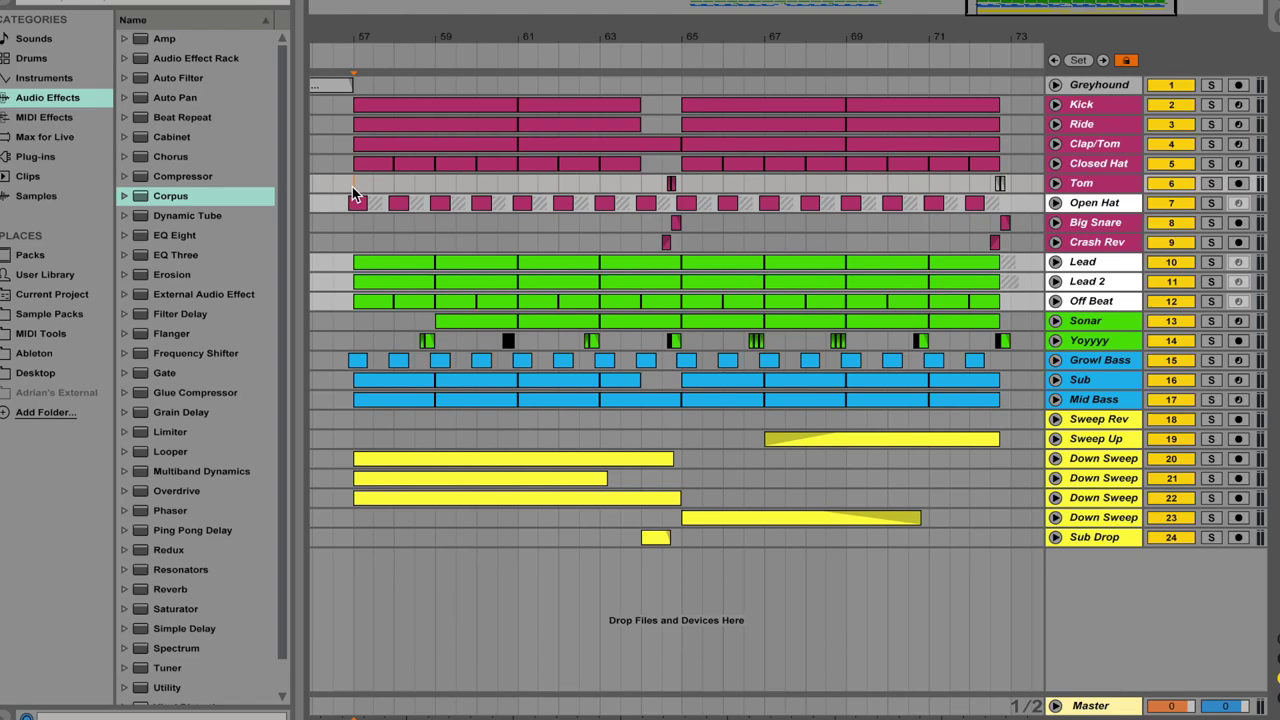
- Unfold, solo and play Clap/Tom, and show its Drum Rack devices
click(1055, 144)
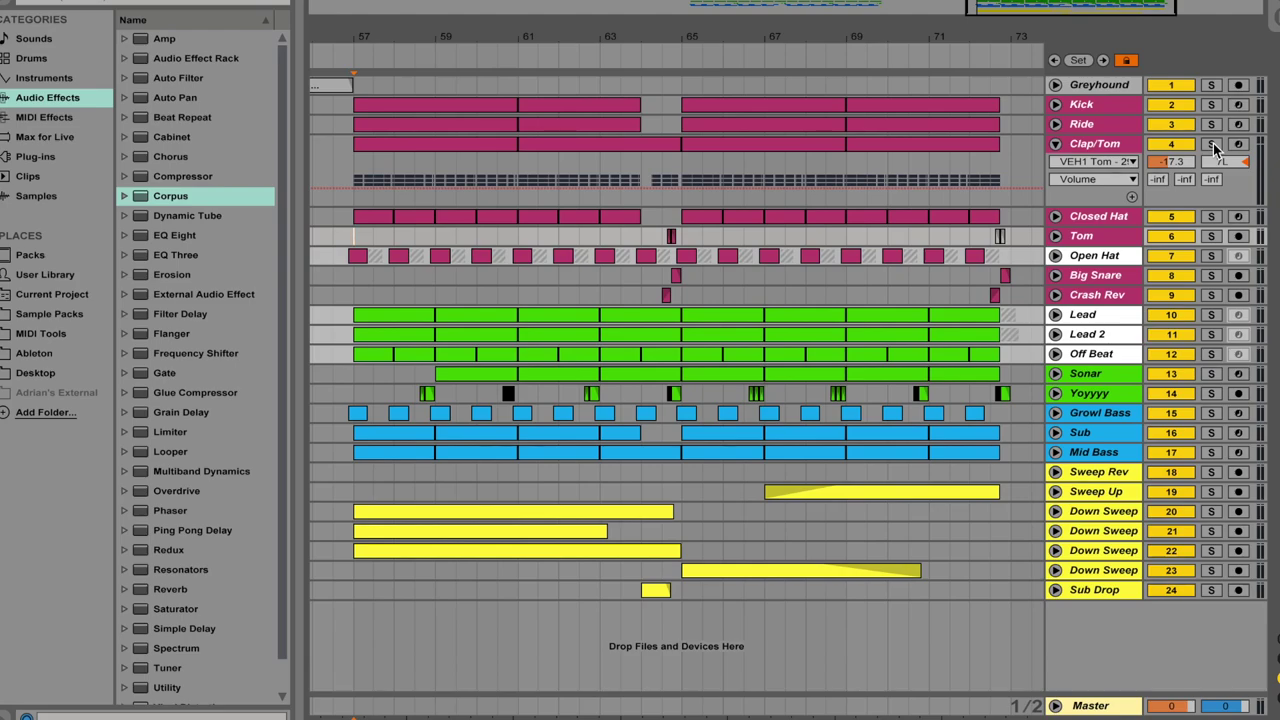
click(1211, 144)
key(space)
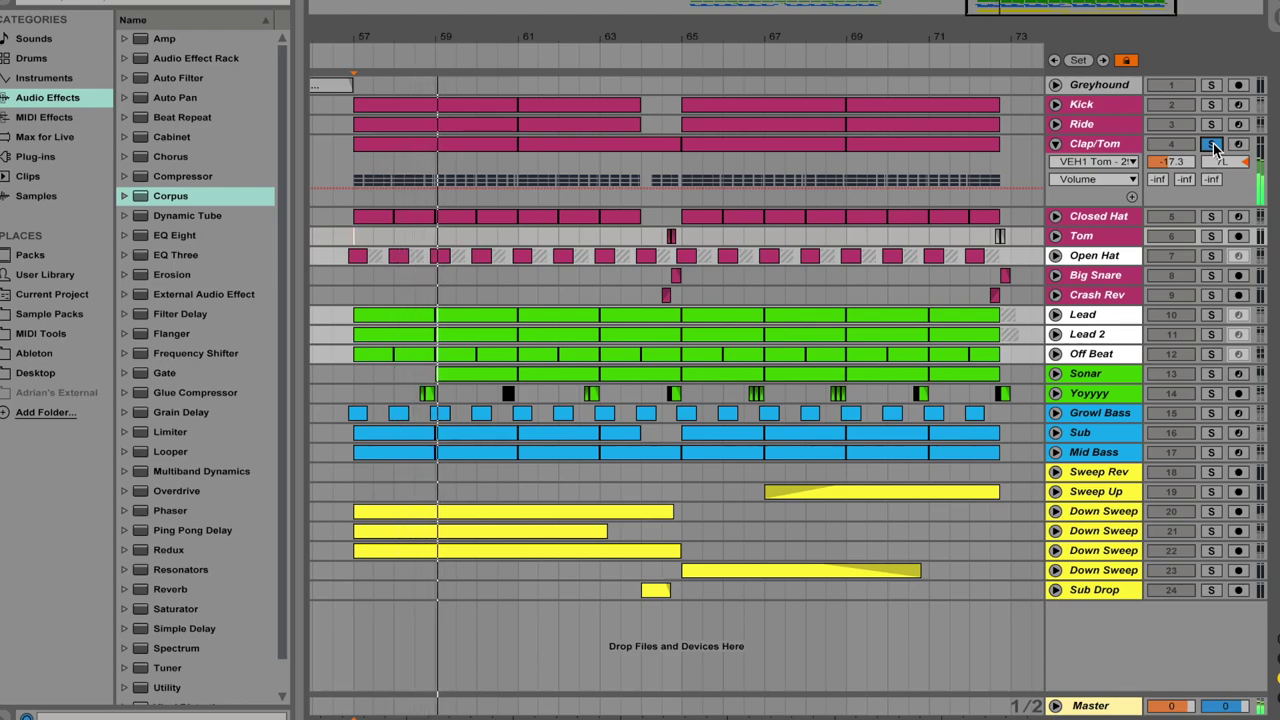
double_click(1125, 144)
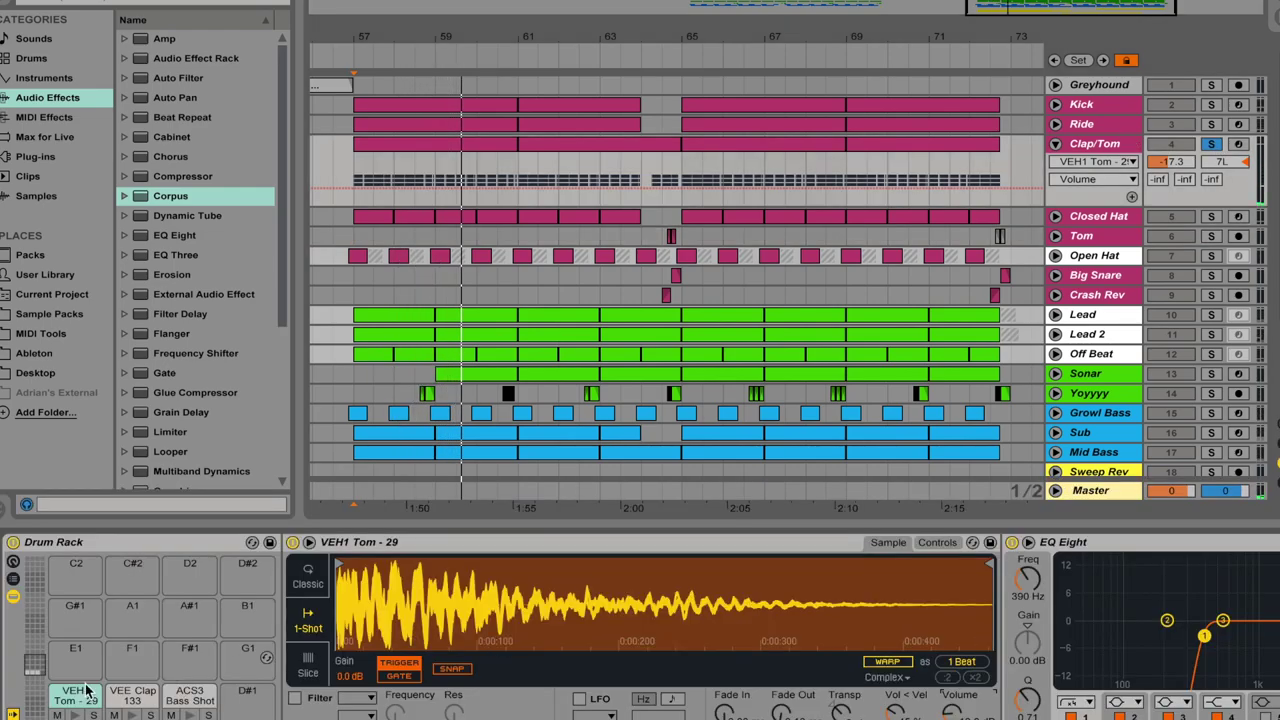
- Audition the VEH1 Tom - 29, VEE Clap 133 and ACS3 Bass Shot pads, then expand Closed Hat
mouse_move(76, 697)
click(74, 714)
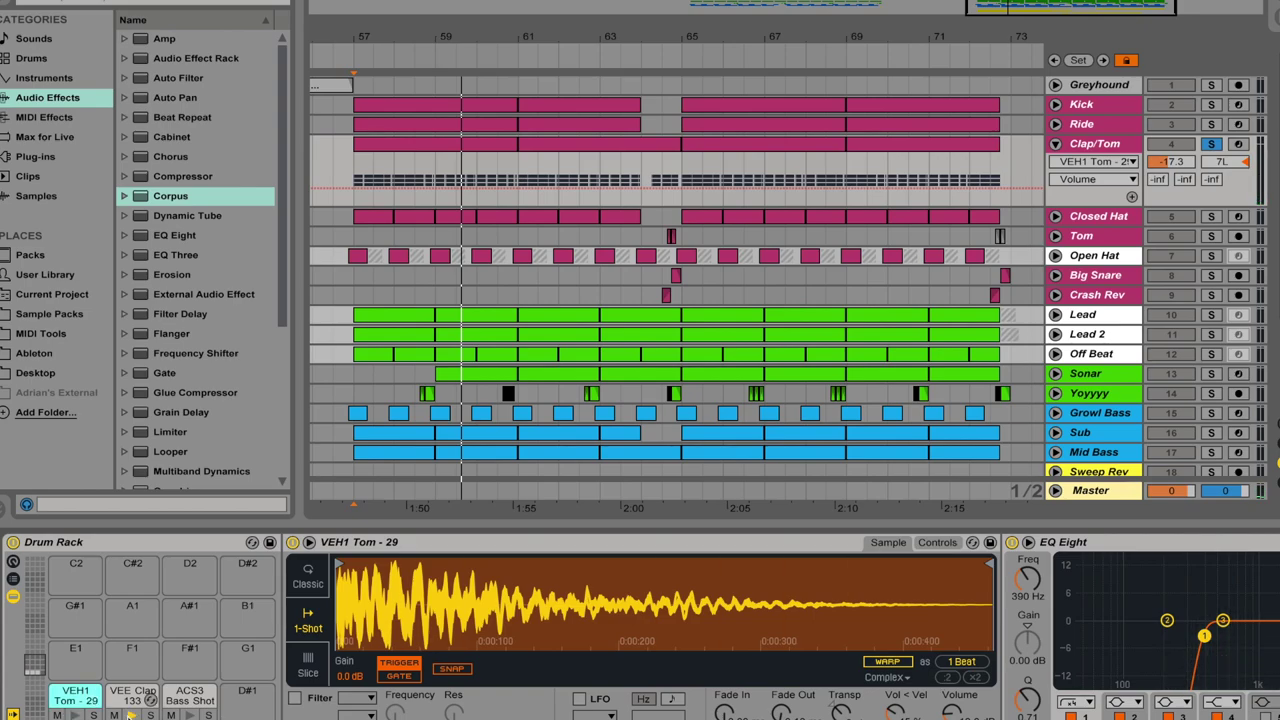
click(131, 714)
click(189, 714)
scroll(208, 700, right, 2)
scroll(200, 705, right, 10)
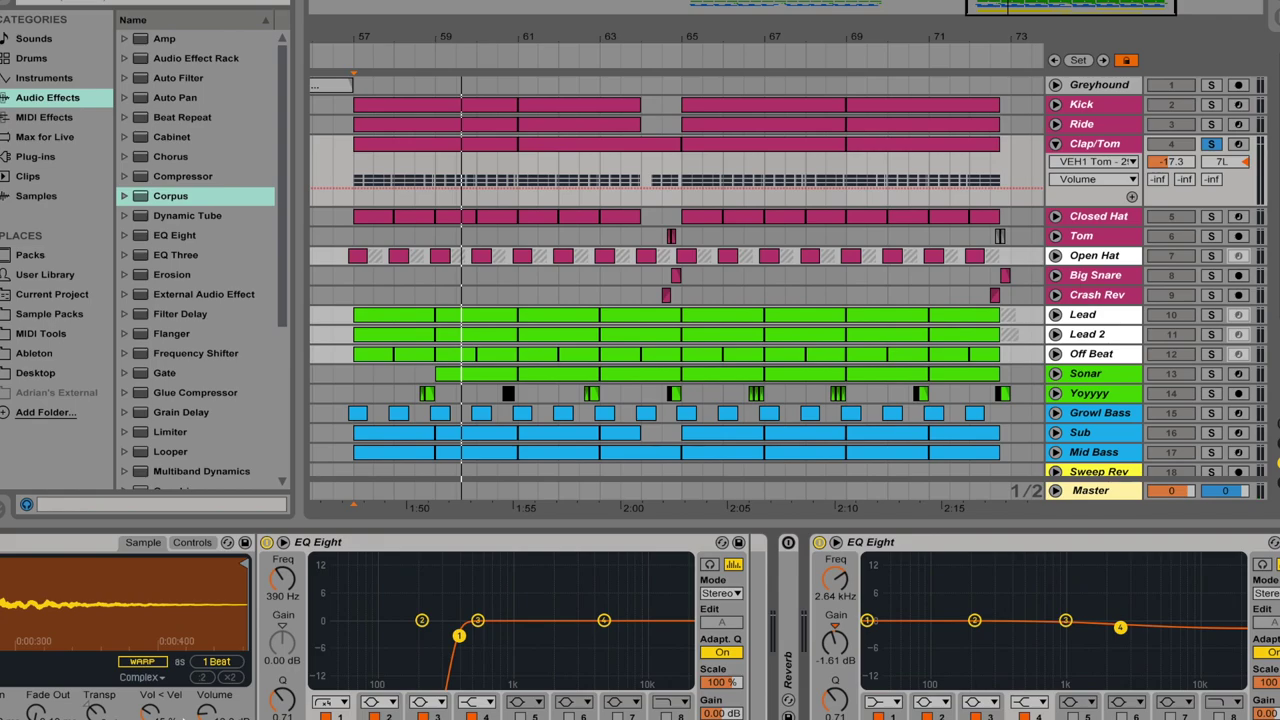
scroll(200, 705, right, 3)
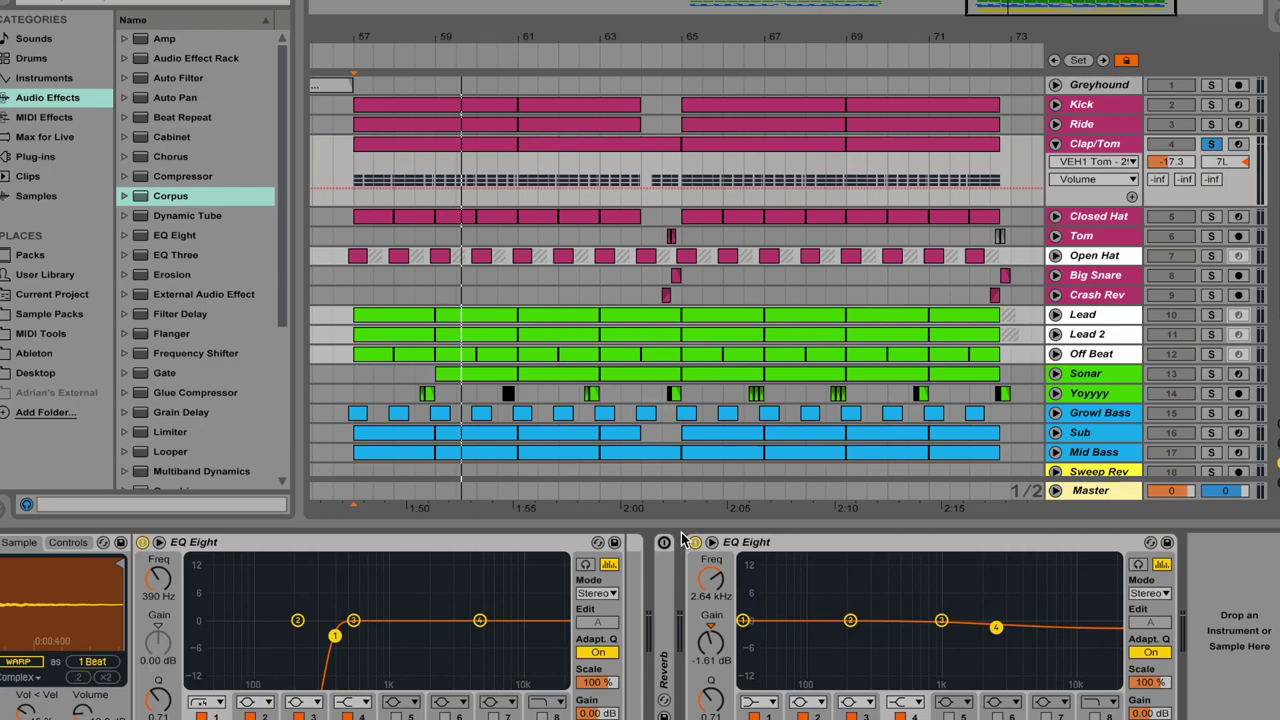
click(1055, 143)
click(1055, 163)
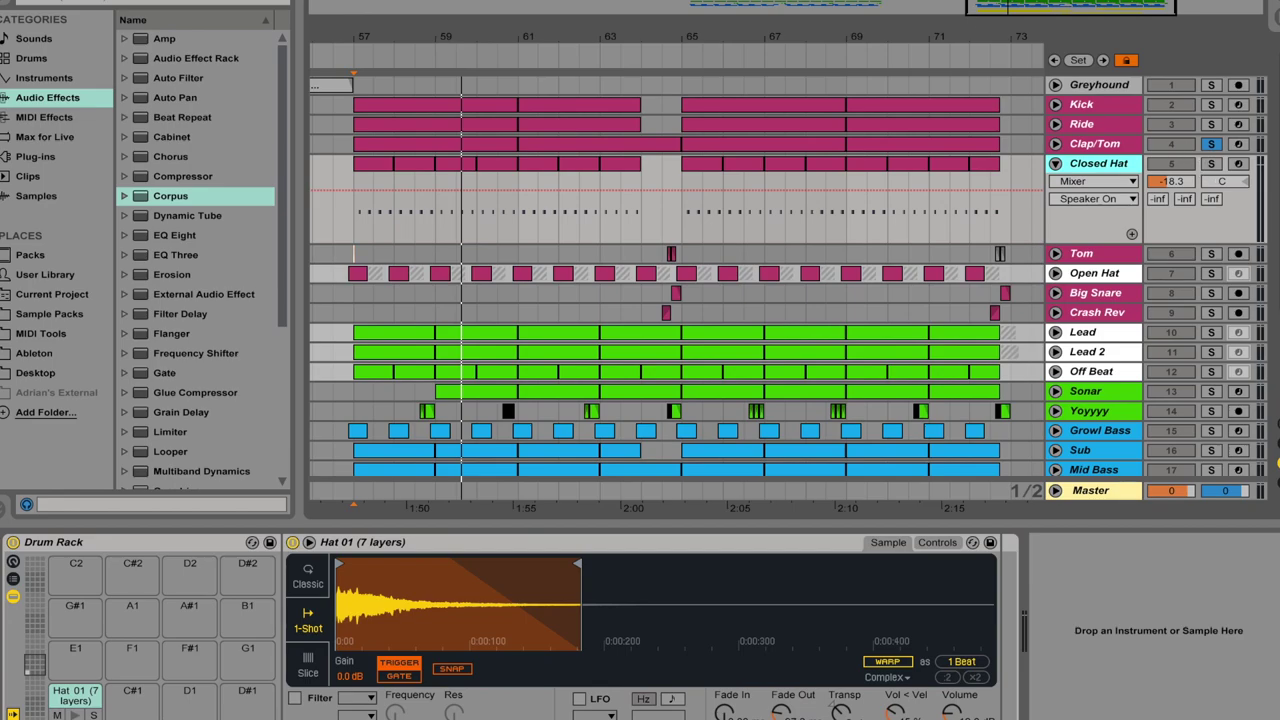
- Zoom in around bar 57 and replay the section from the start marker
key(plus)
key(plus)
key(plus)
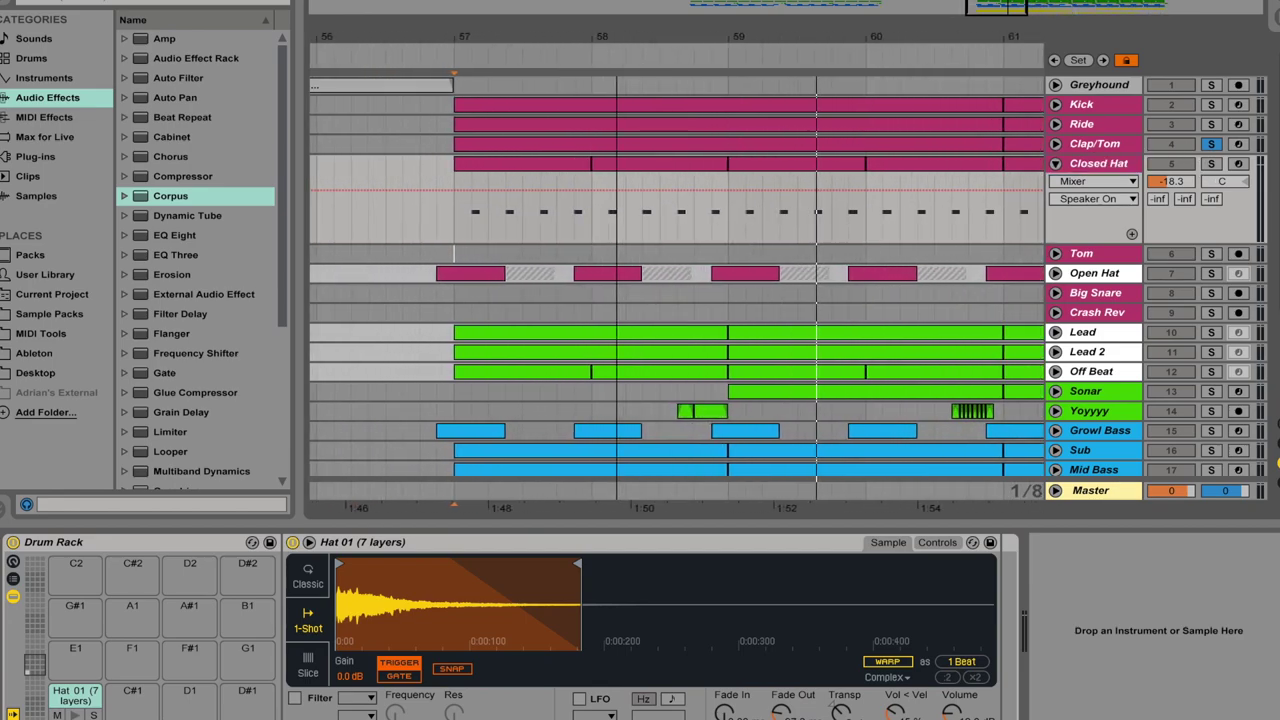
key(plus)
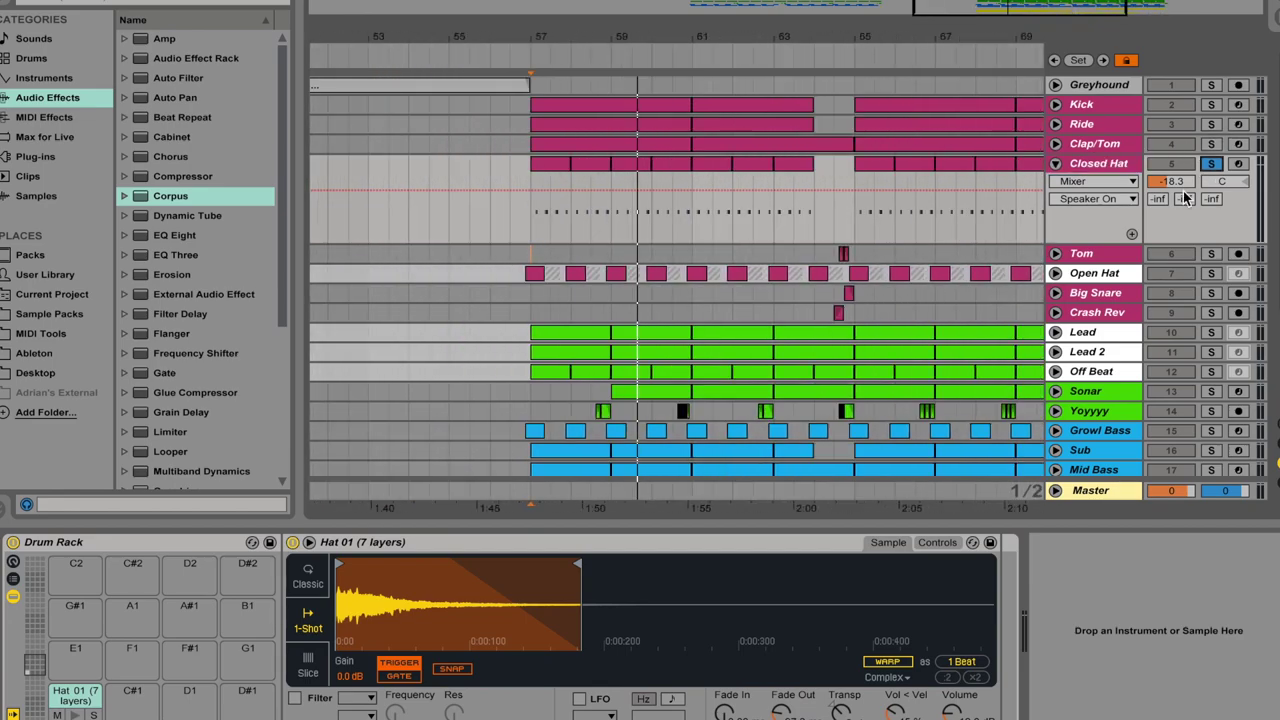
key(space)
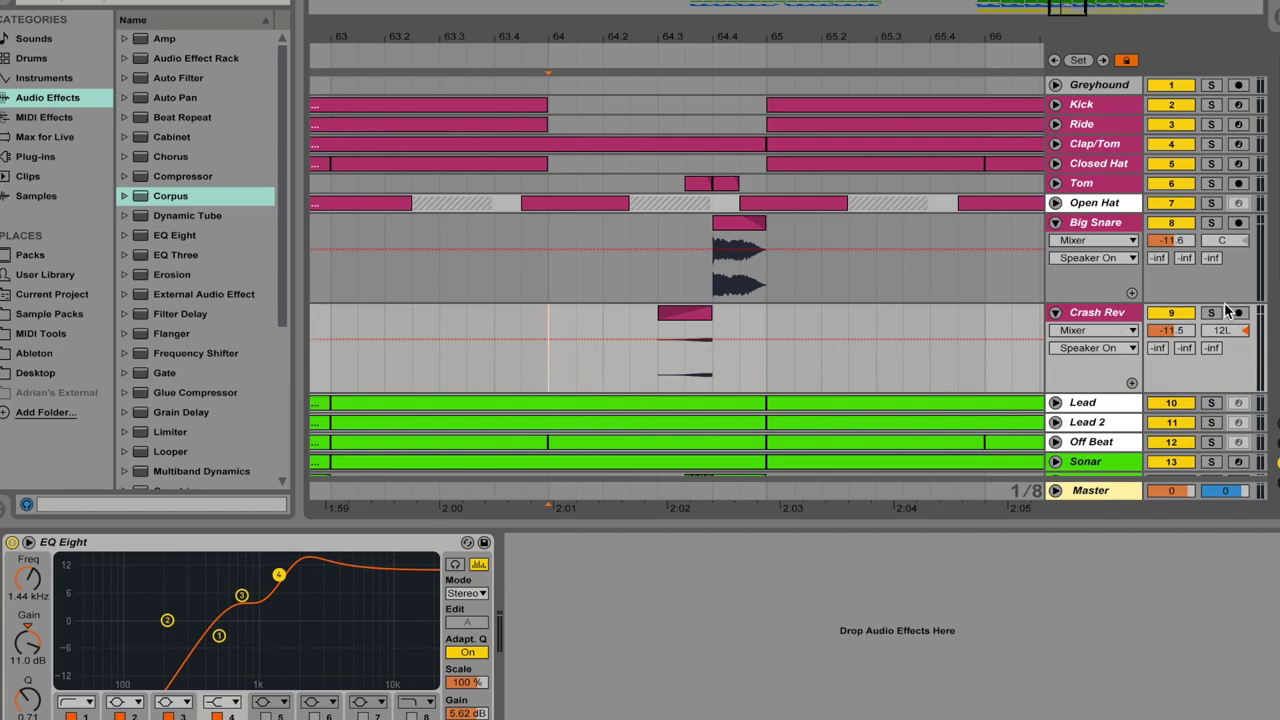
- Solo Crash Rev and Big Snare and play their hit on its own
click(740, 275)
click(1211, 222)
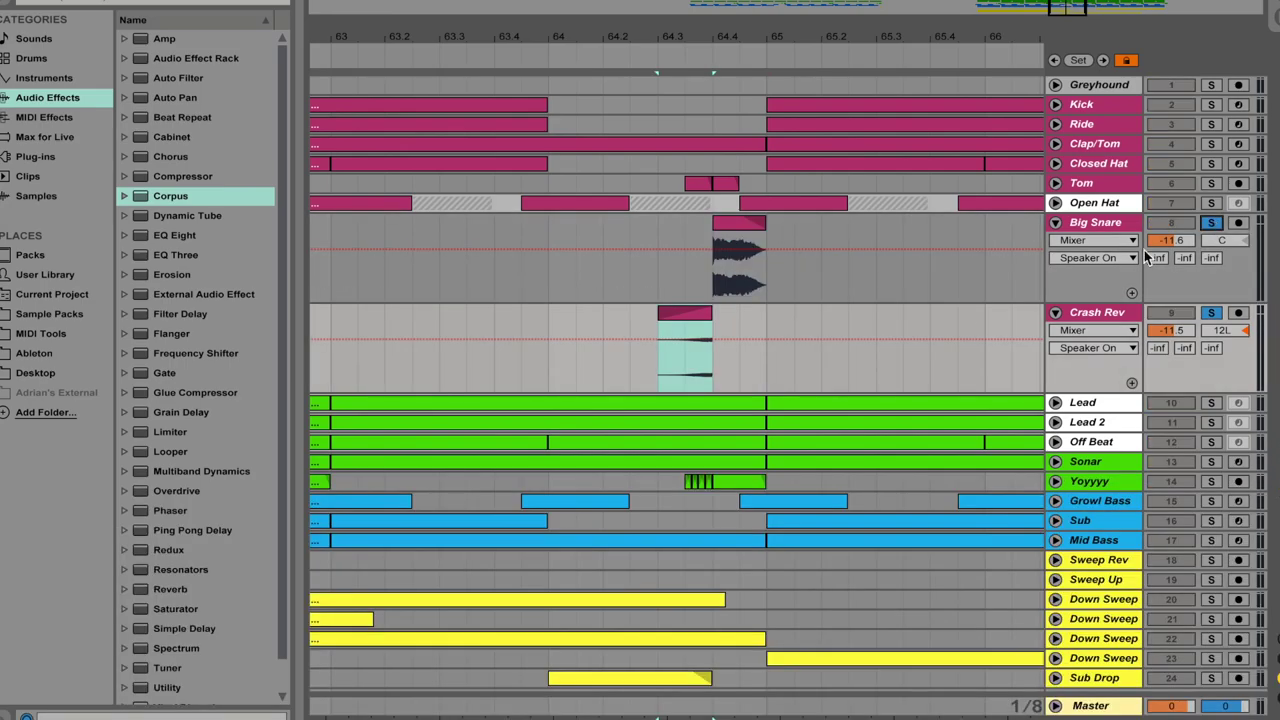
key(space)
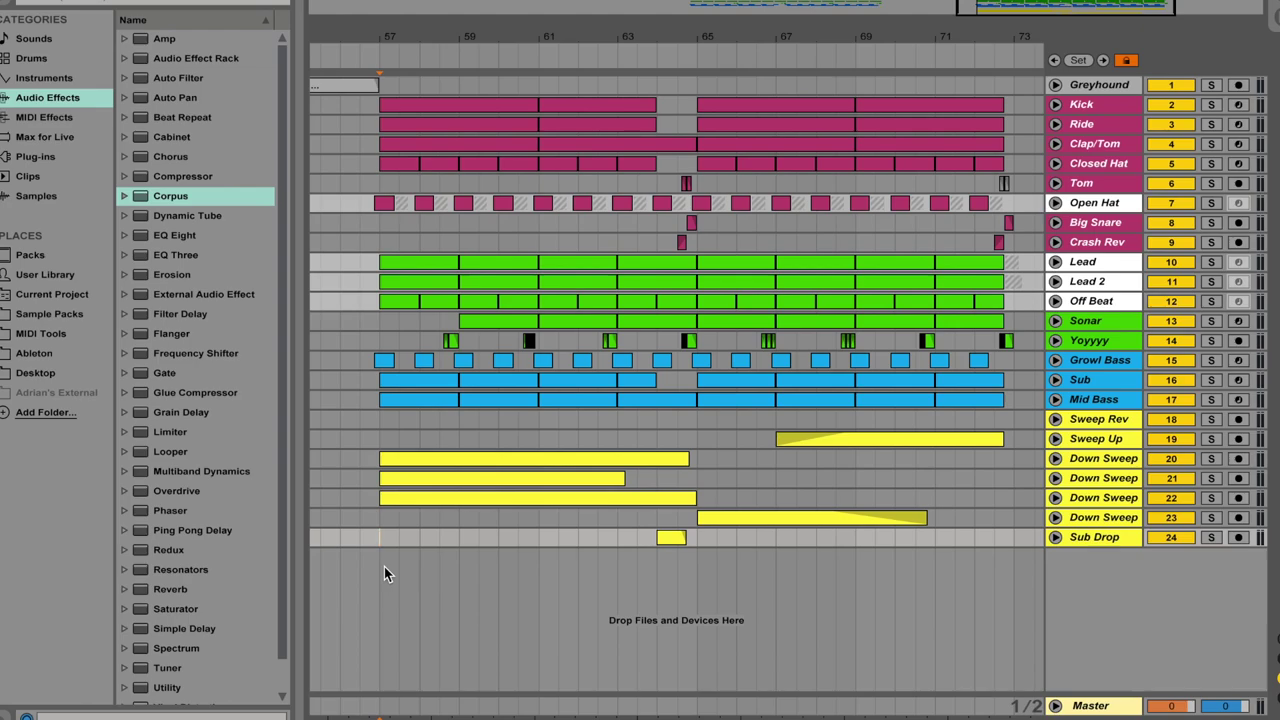
- Solo Down Sweep tracks 20–22 together and play them from bar 57
click(1120, 459)
shift+click(1125, 498)
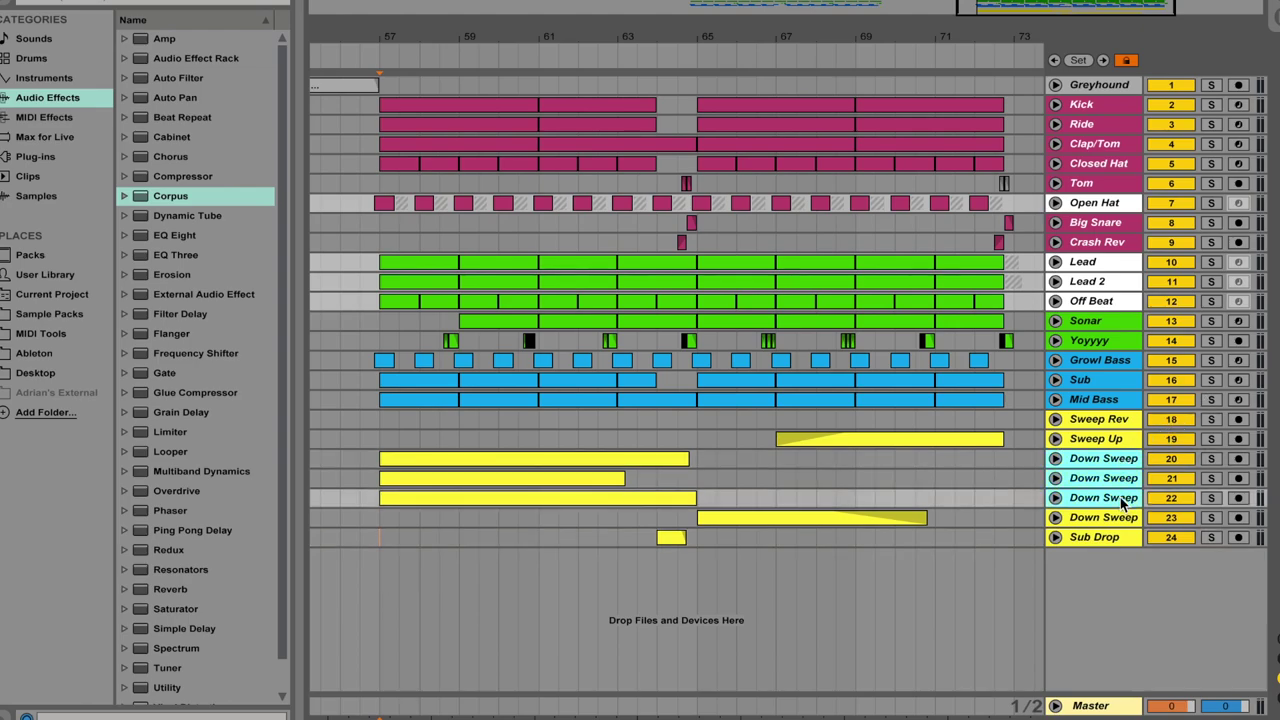
click(1216, 499)
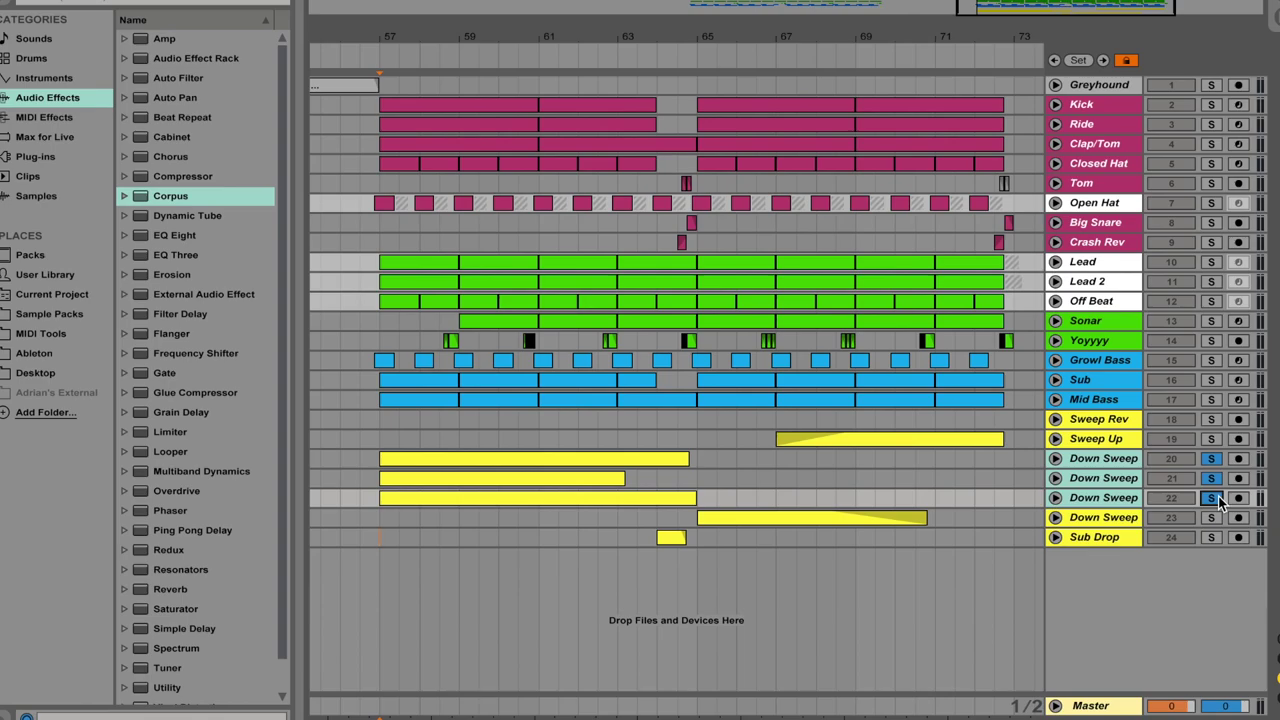
key(space)
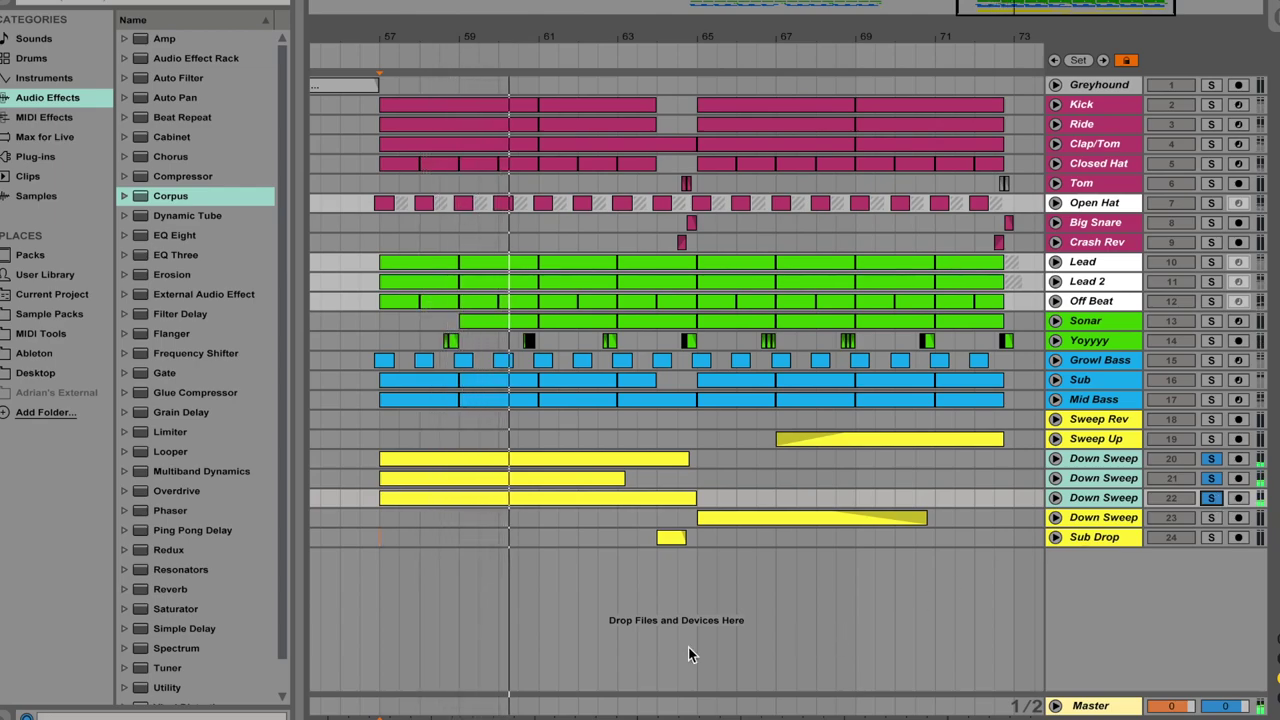
key(space)
- Audition Sub Drop, then Down Sweep 23, then the Sweep Up clip soloed
click(1197, 536)
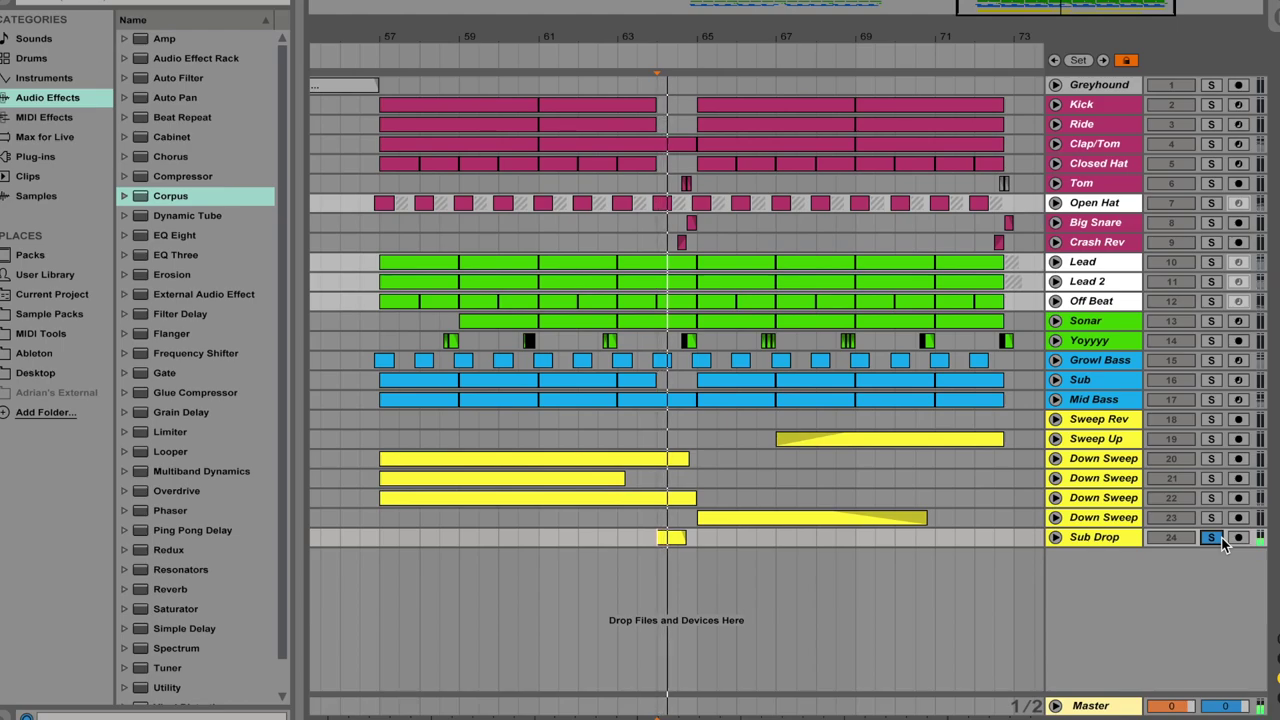
click(1211, 518)
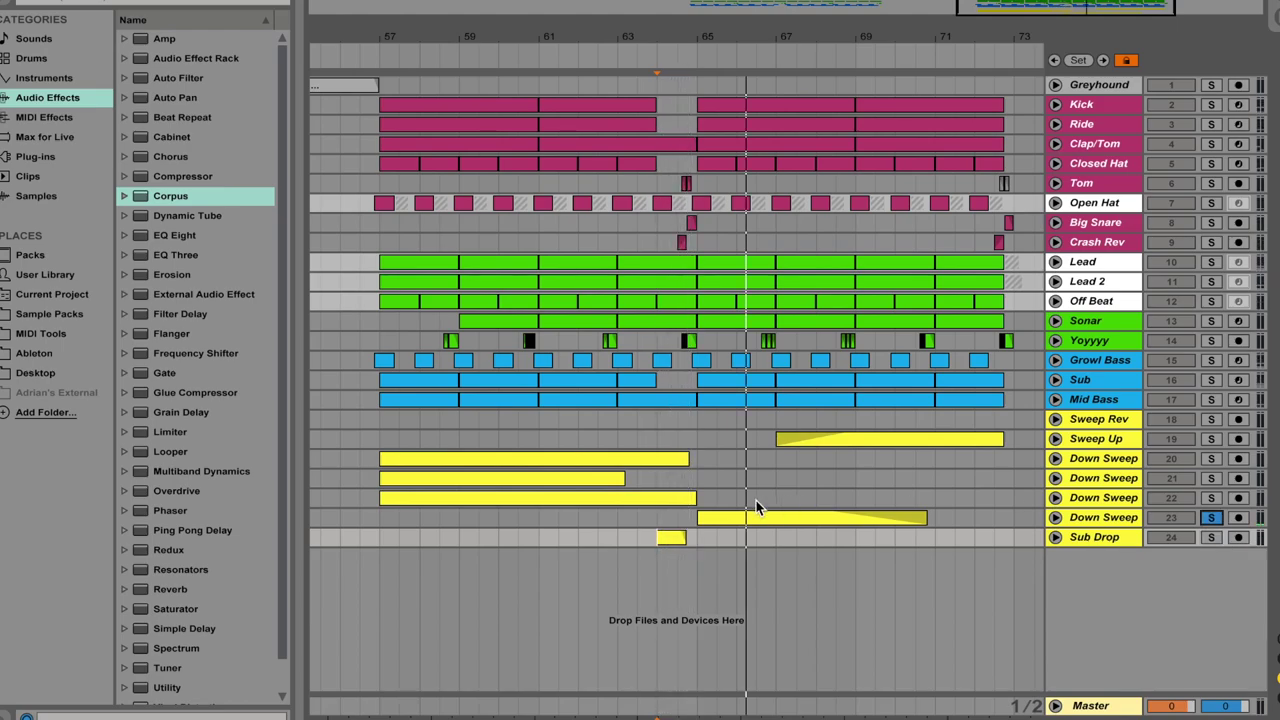
click(696, 486)
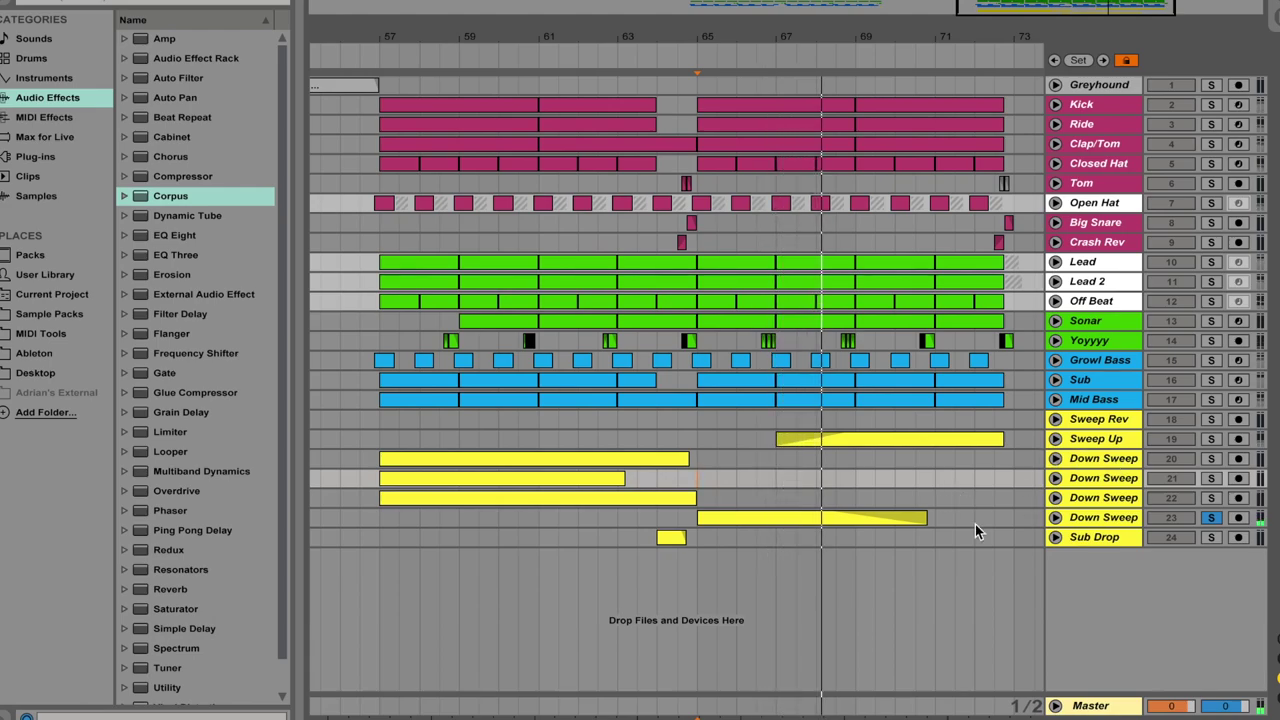
click(976, 442)
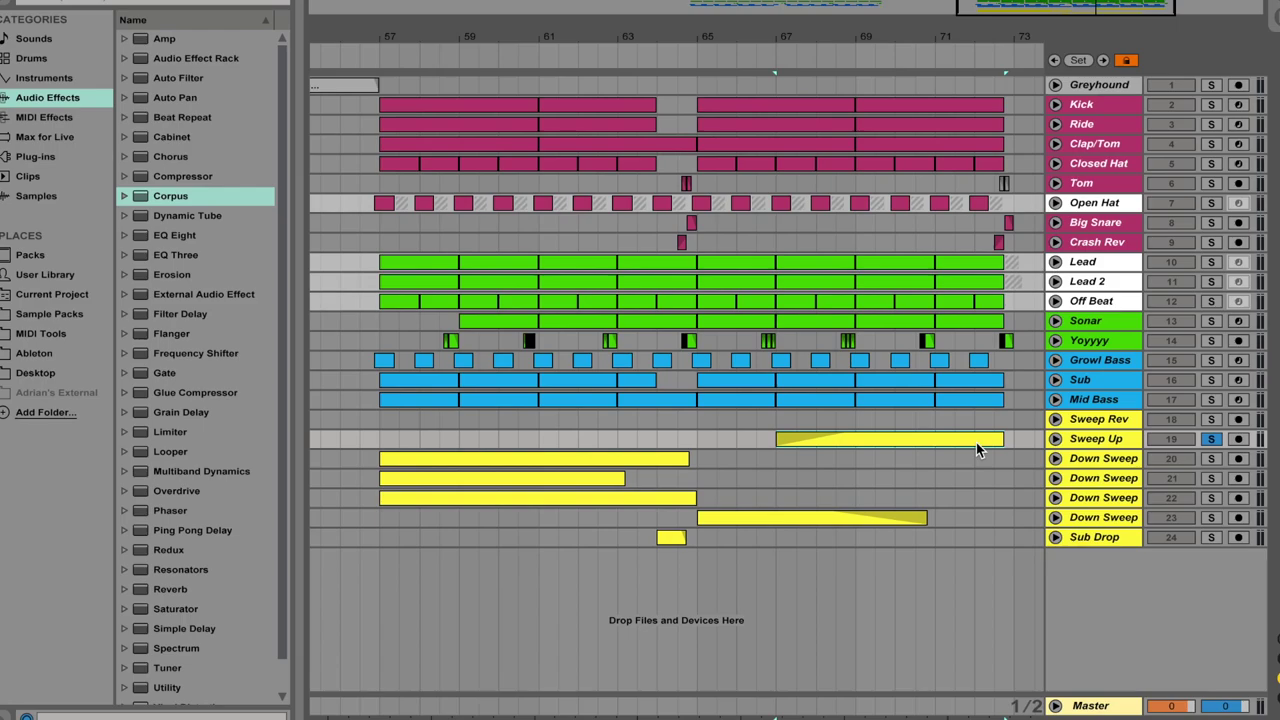
key(space)
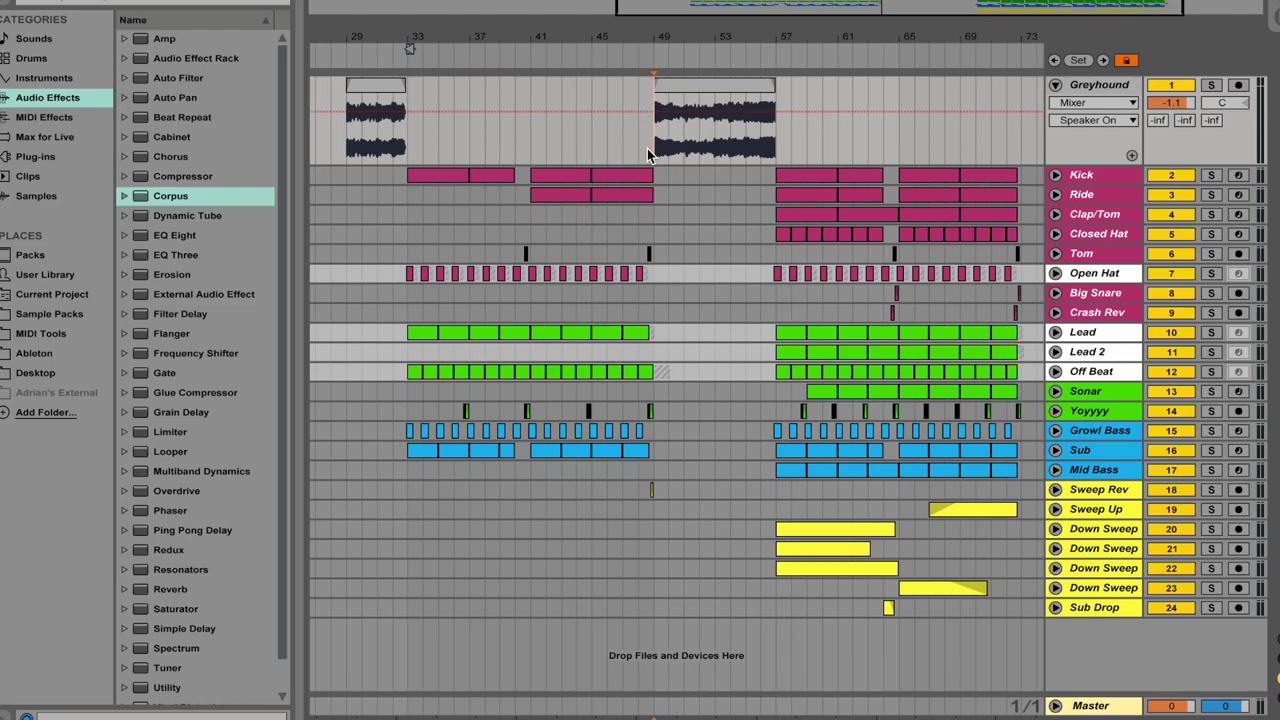
- Play the arrangement from the first Greyhound audio clip with its waveforms in view
key(space)
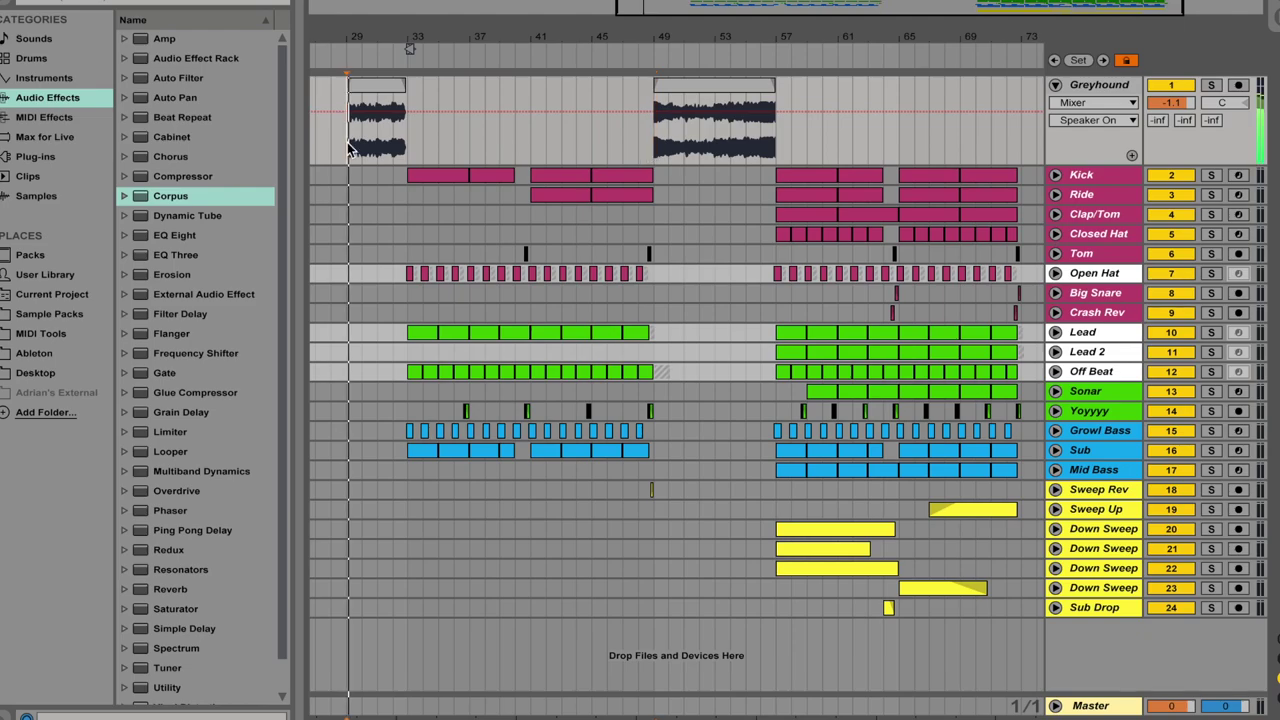